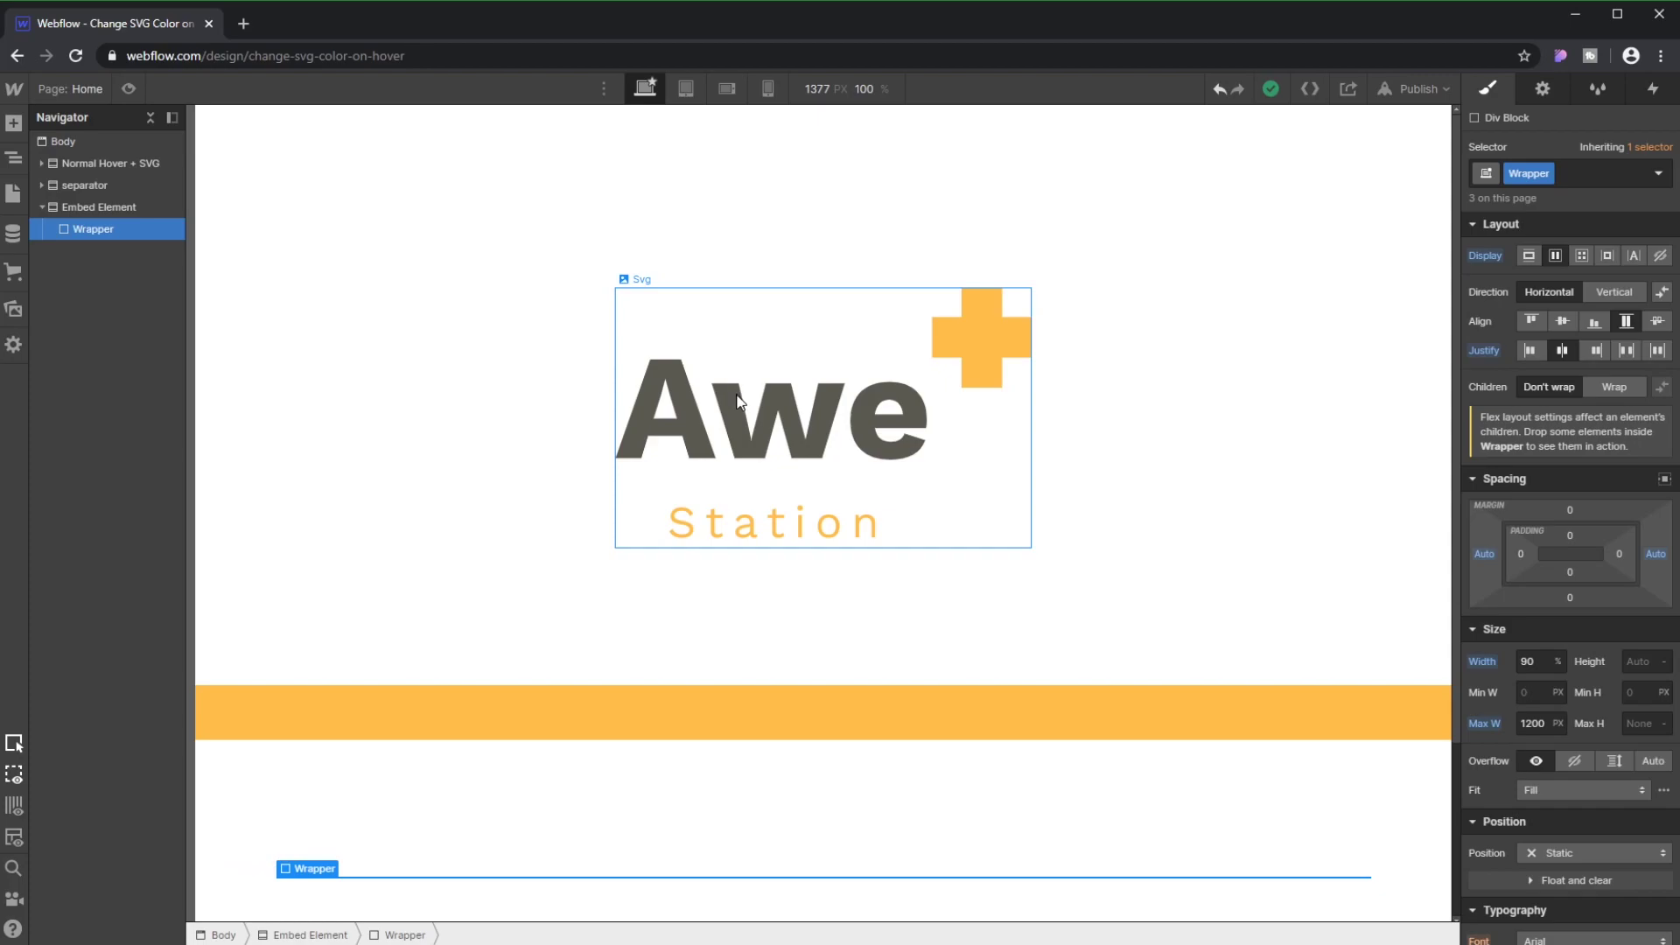
# - Give the Wrapper's Hover state a red #bd2828 text colour
pyautogui.click(1658, 174)
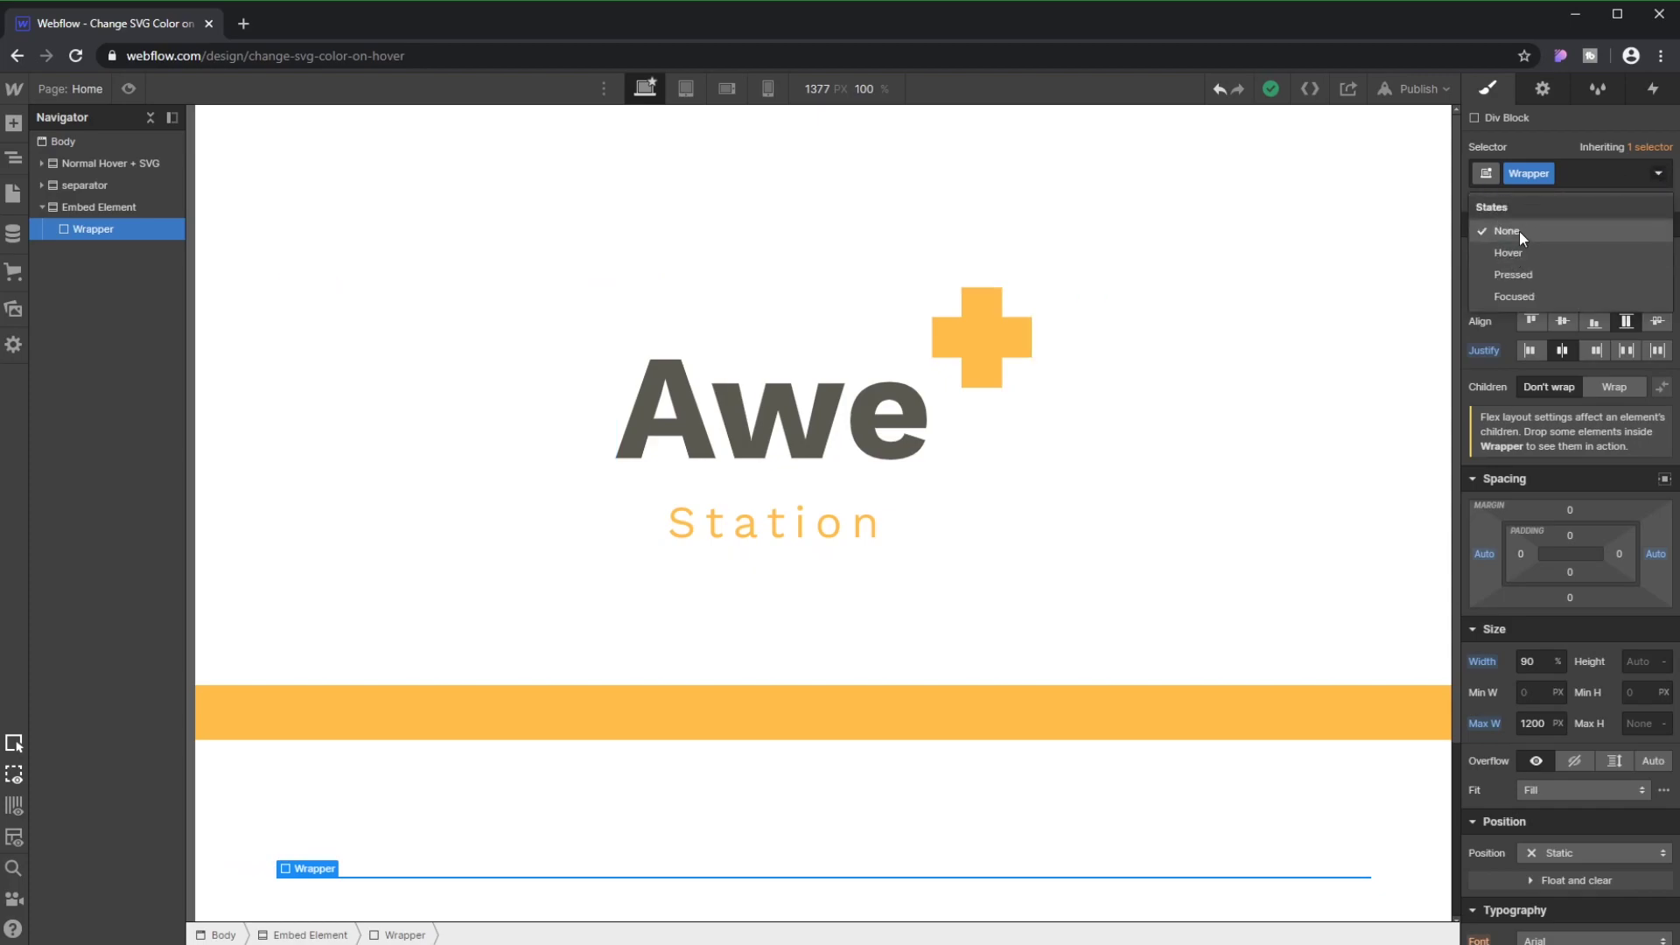
pyautogui.click(1511, 253)
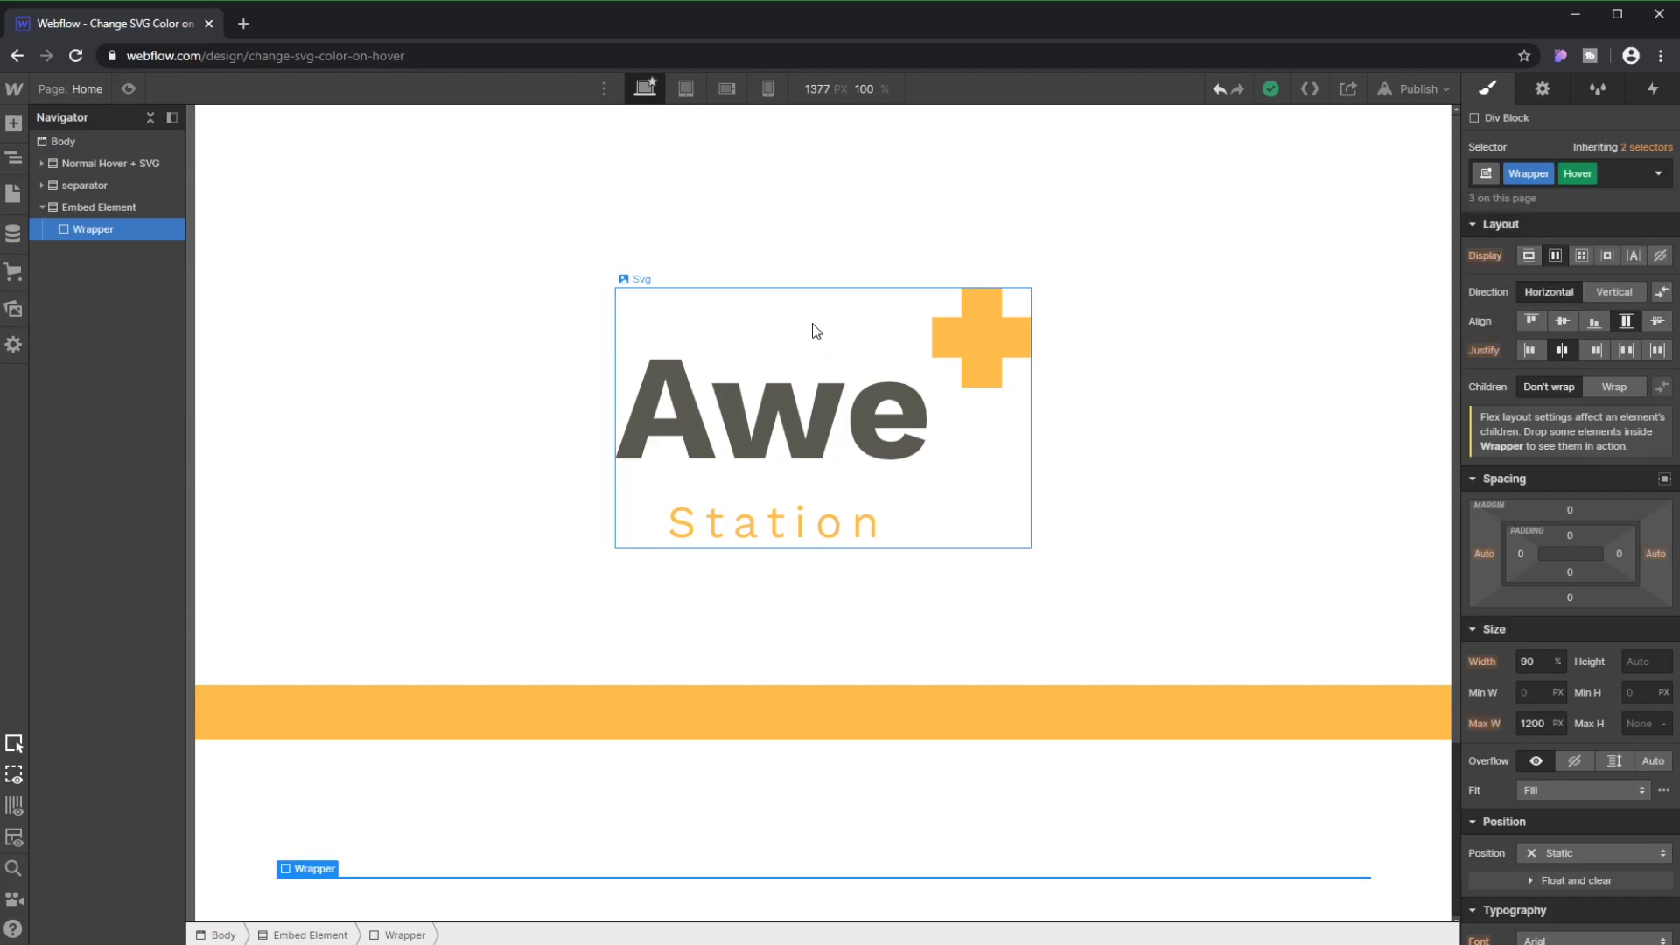
pyautogui.click(14, 311)
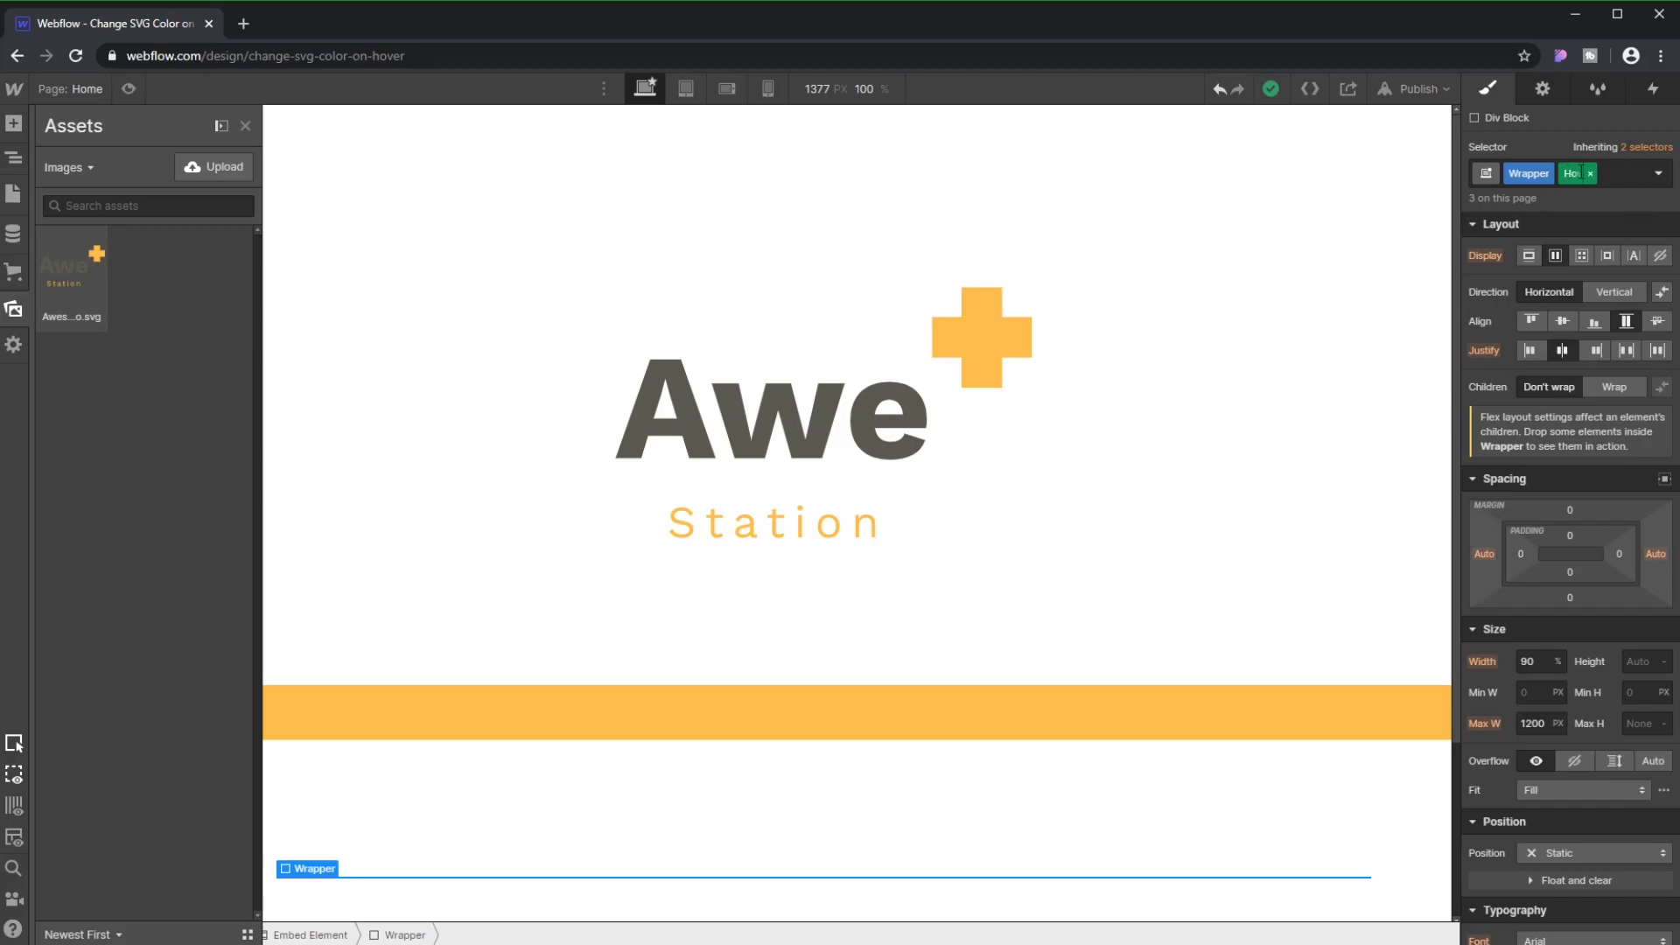
pyautogui.scroll(-7, 1542, 543)
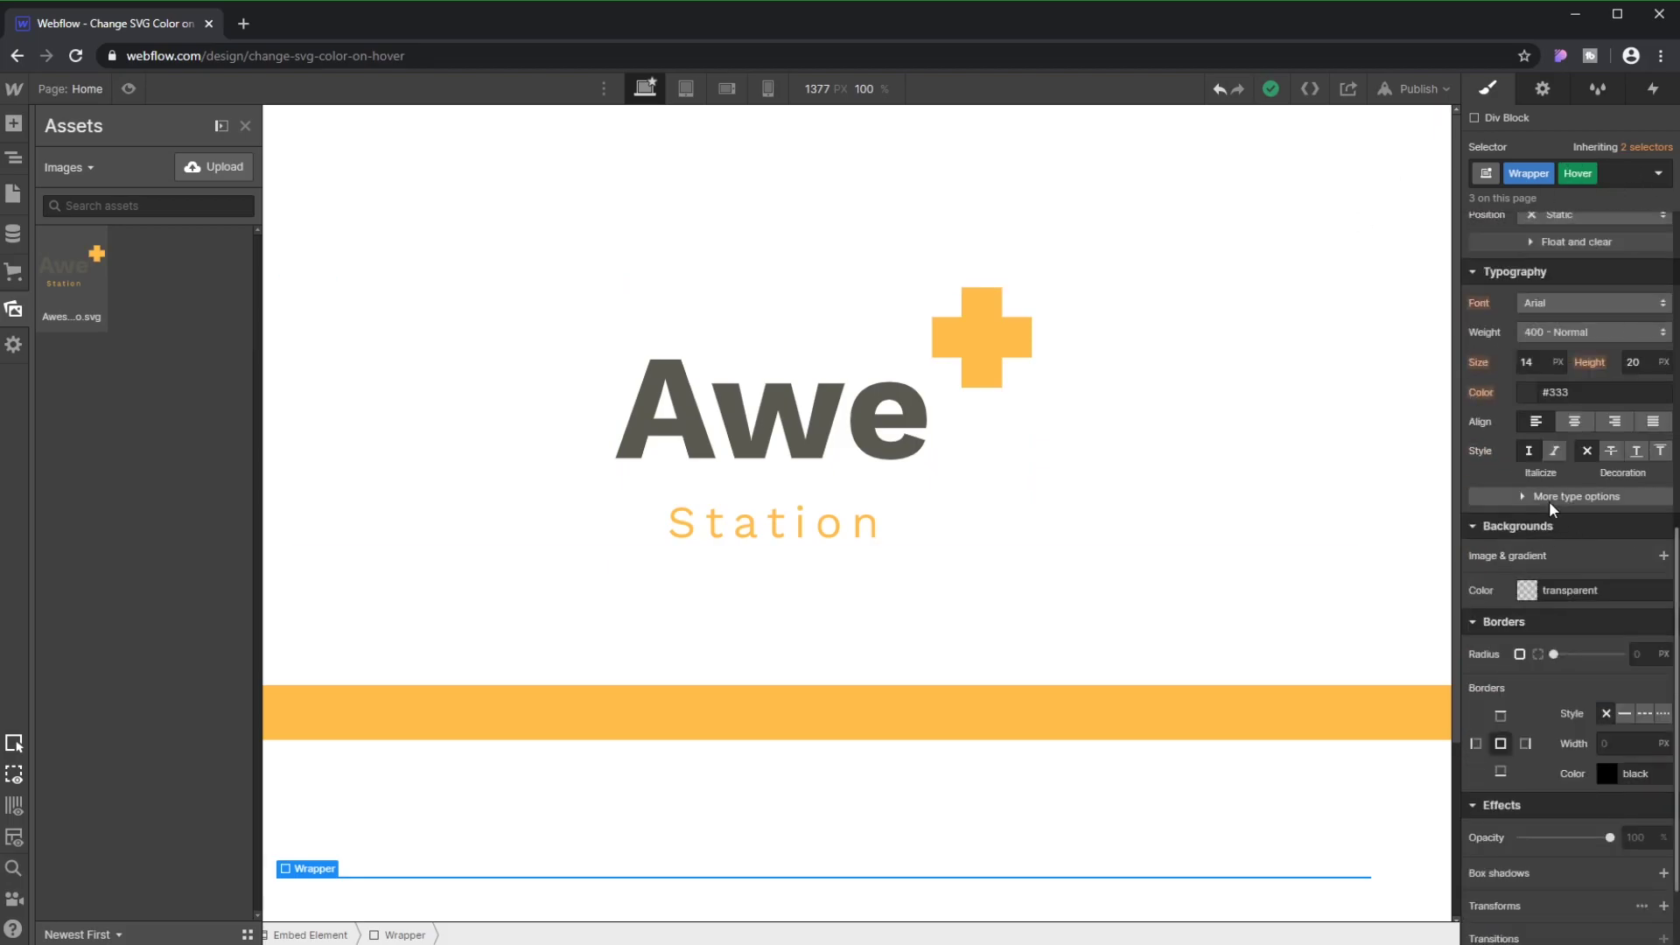
pyautogui.scroll(2, 1548, 501)
pyautogui.click(1526, 574)
pyautogui.click(1630, 639)
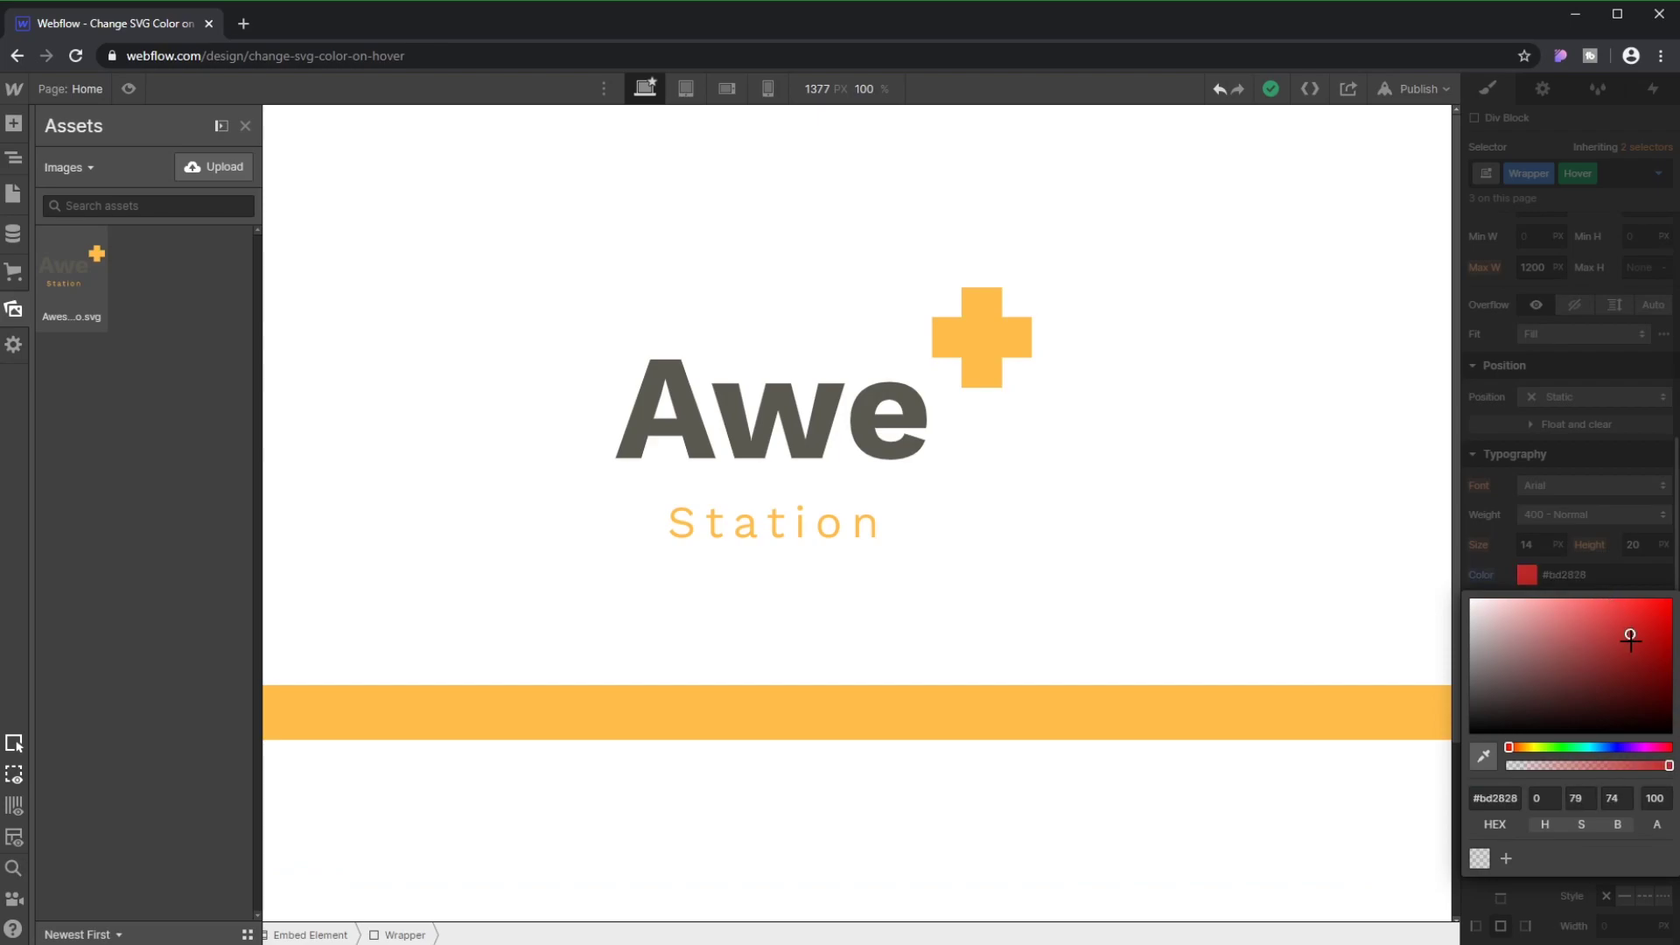
pyautogui.click(1625, 516)
# - Return to the None state and preview the page to test the logo hover
pyautogui.click(1658, 174)
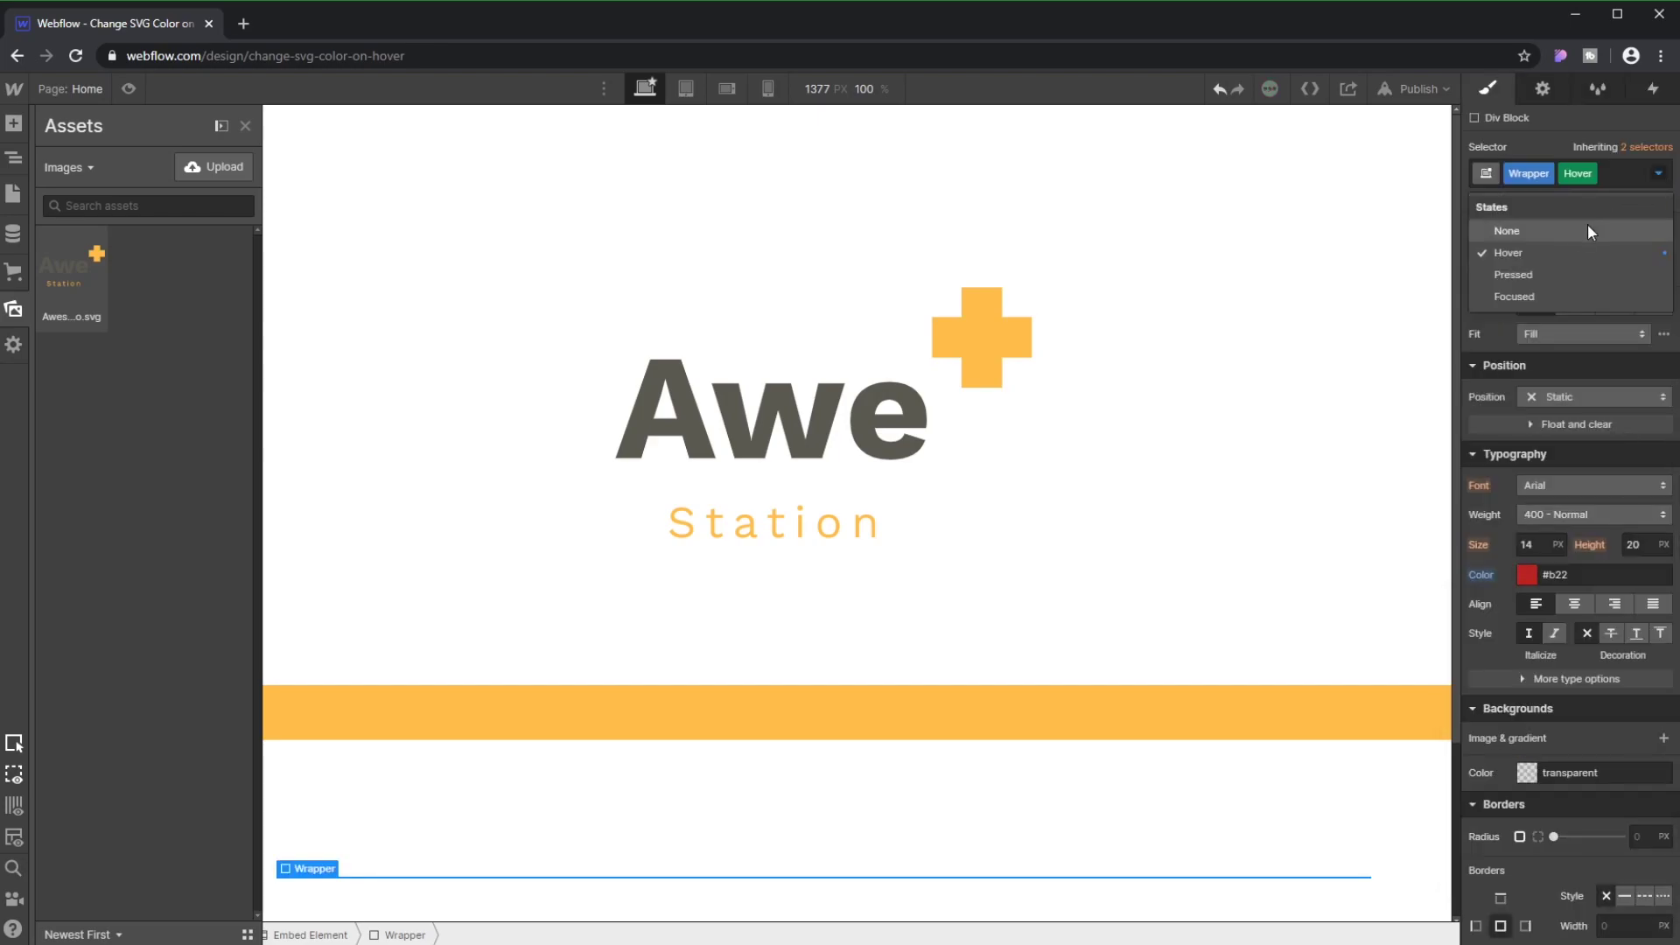
pyautogui.click(1573, 231)
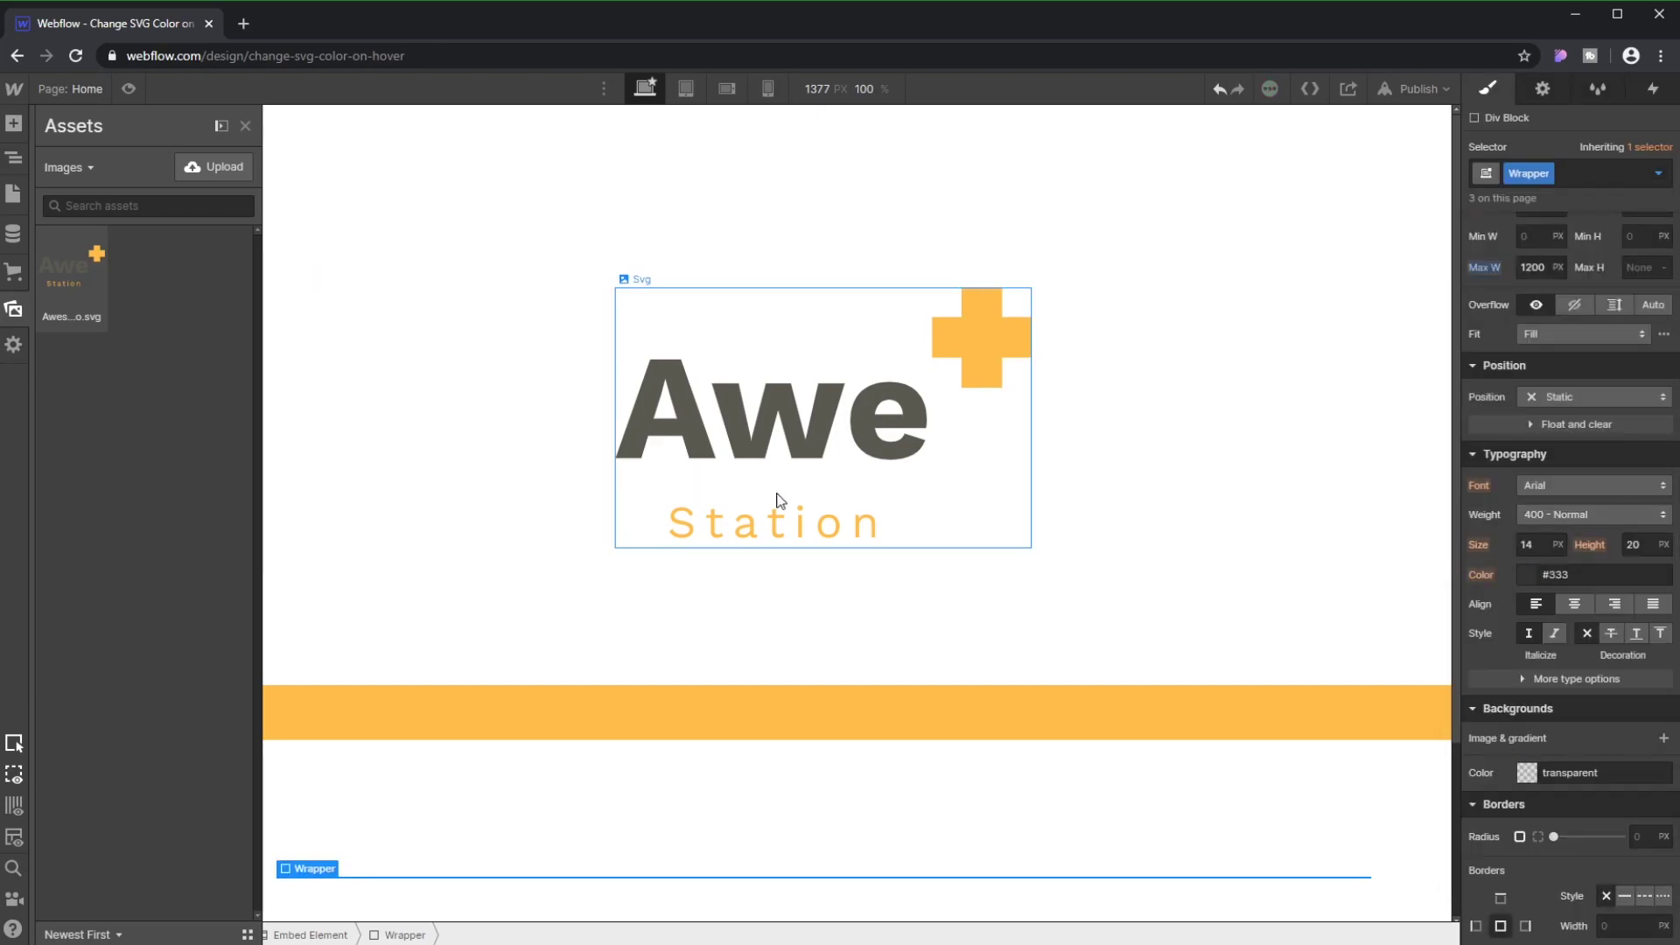
pyautogui.click(132, 87)
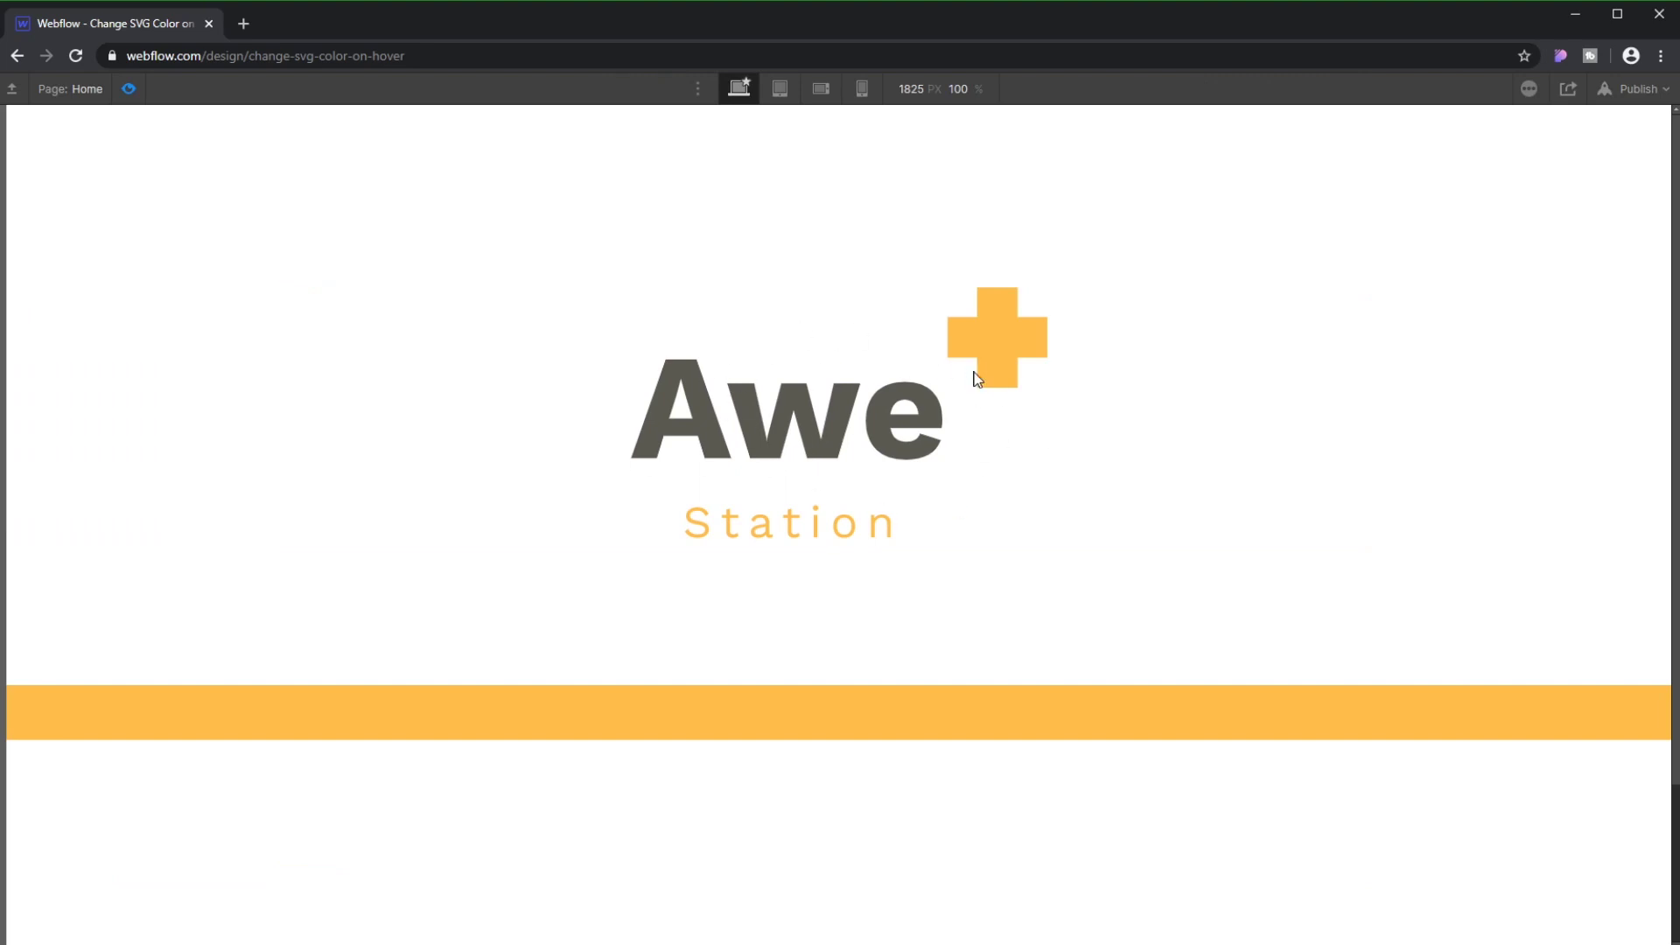
pyautogui.click(128, 89)
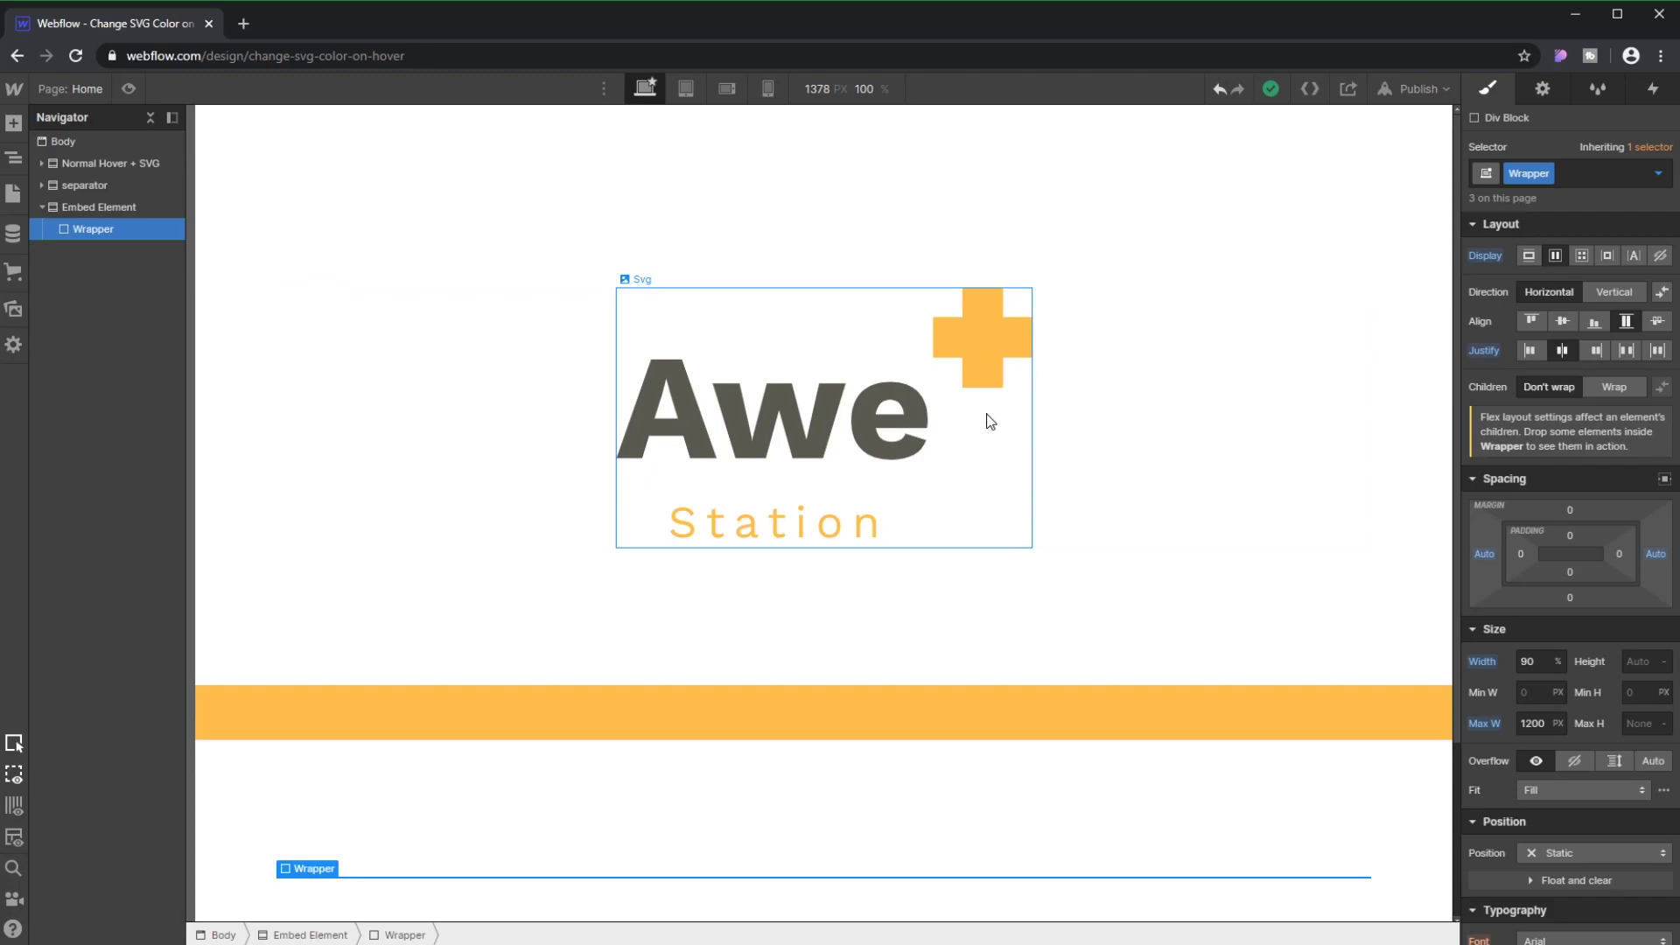
# - Select the Wrapper inside Embed Element and insert an HTML Embed found by searching 'embed'
pyautogui.scroll(-3, 990, 422)
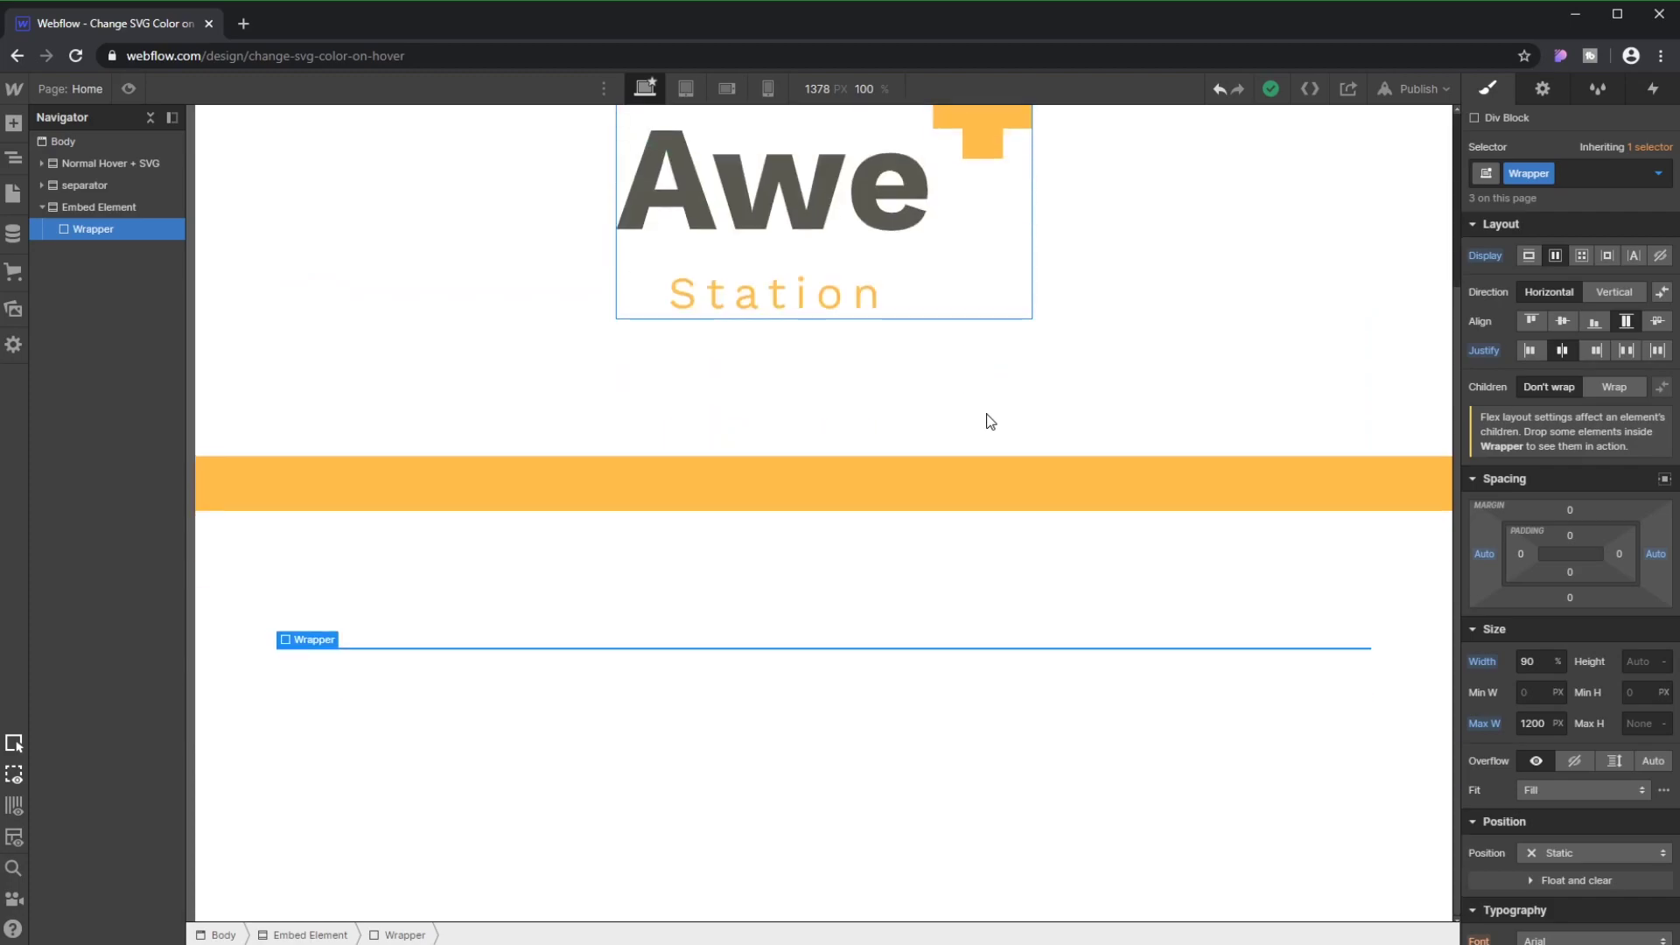
pyautogui.click(76, 206)
pyautogui.click(108, 233)
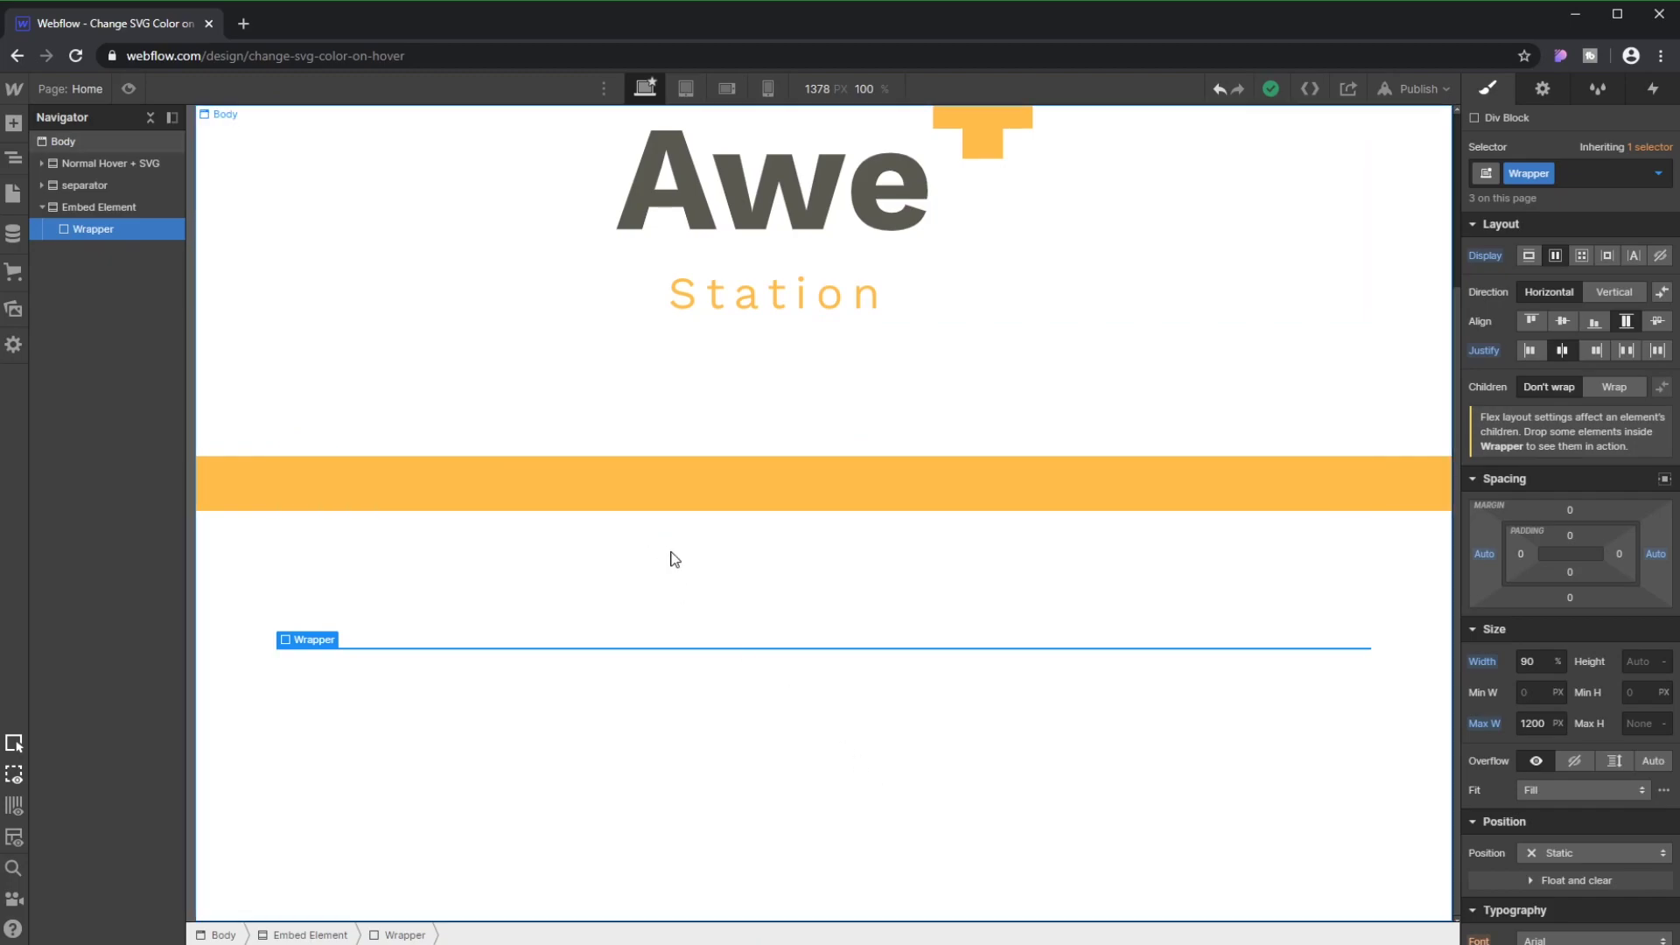
pyautogui.hotkey('ctrl', 'e')
pyautogui.write('eme')
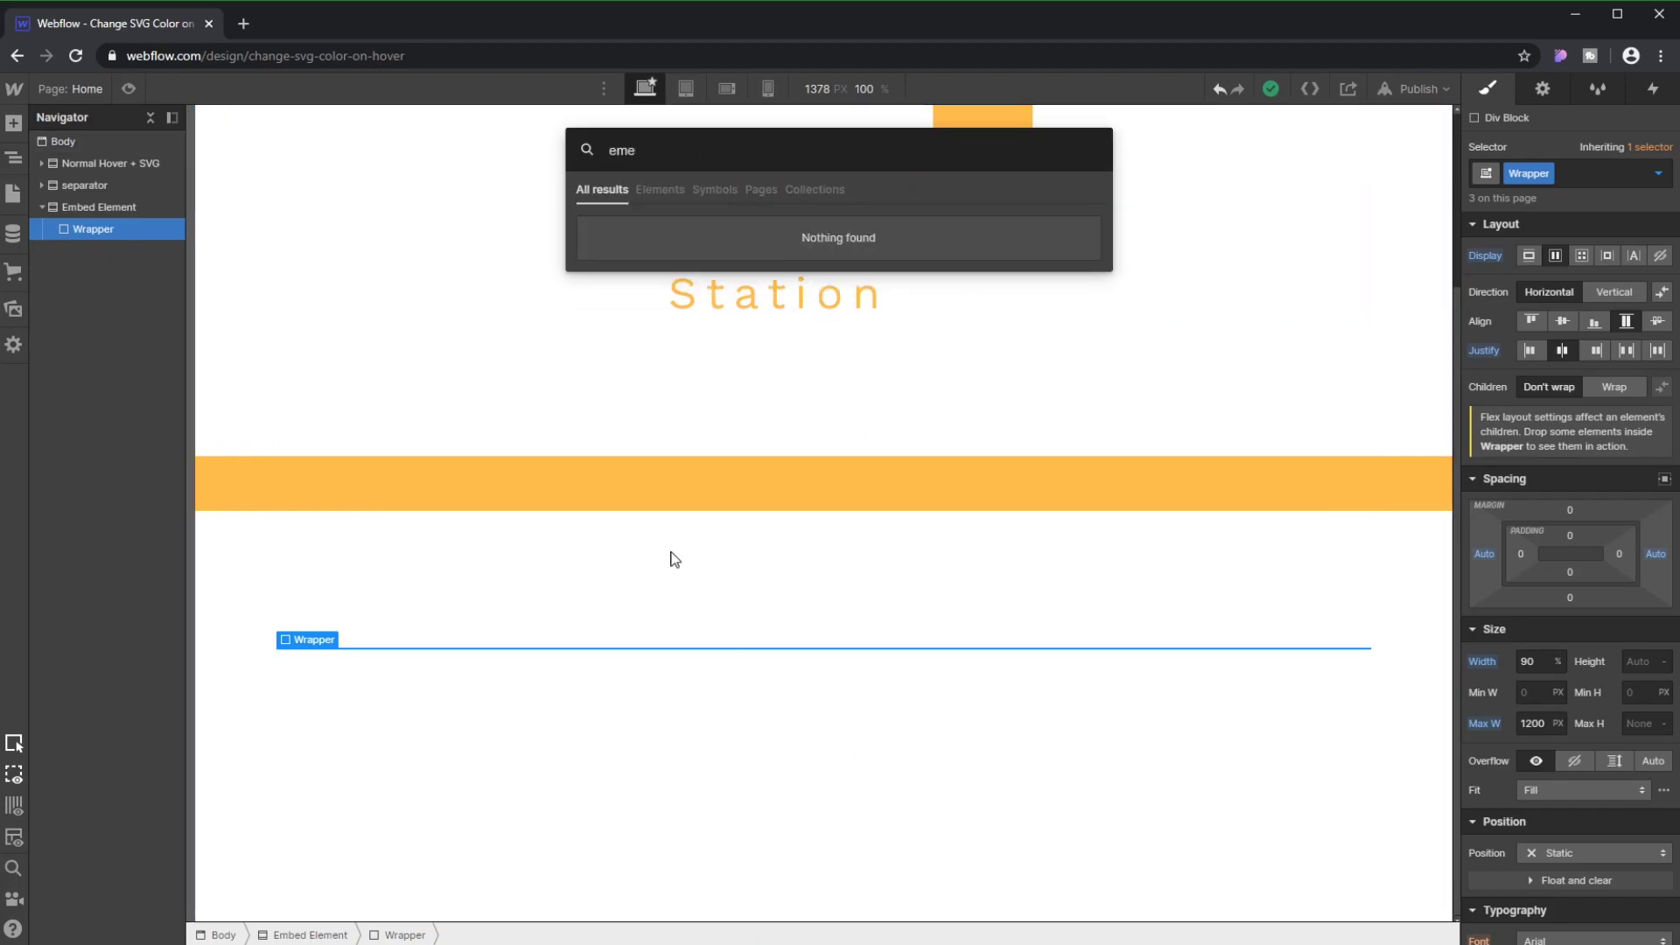
pyautogui.press('BackSpace')
pyautogui.write('bed')
pyautogui.click(656, 228)
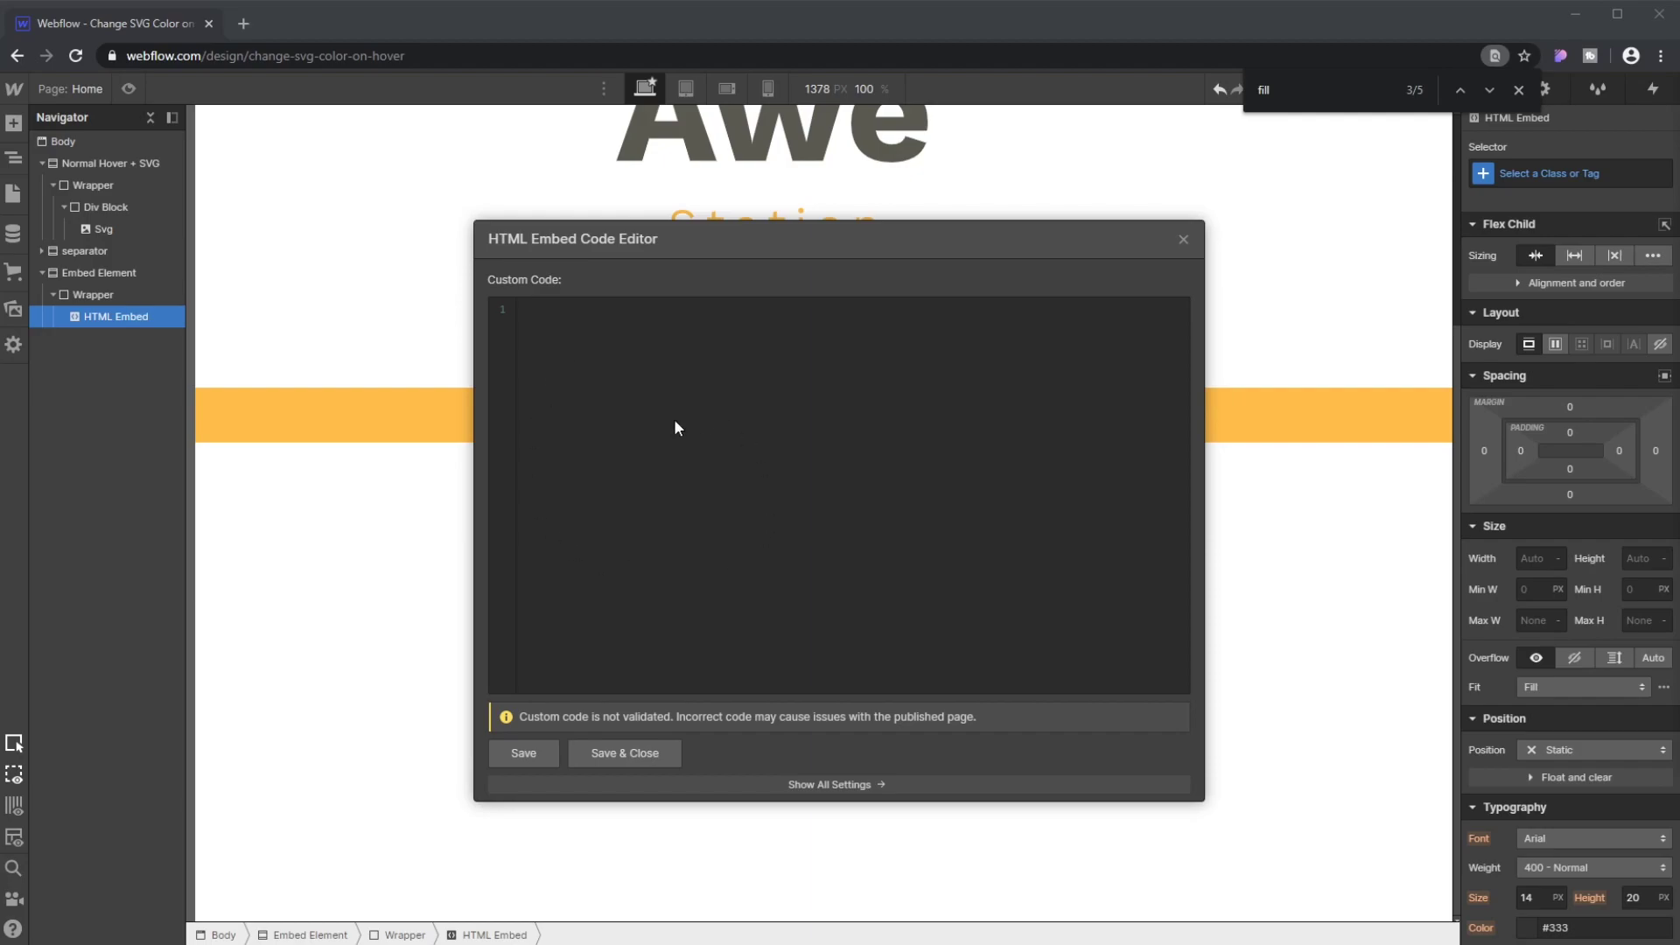
# - Open the Awestation Logo file from the Downloads folder in Notepad
pyautogui.hotkey('alt', 'Tab')
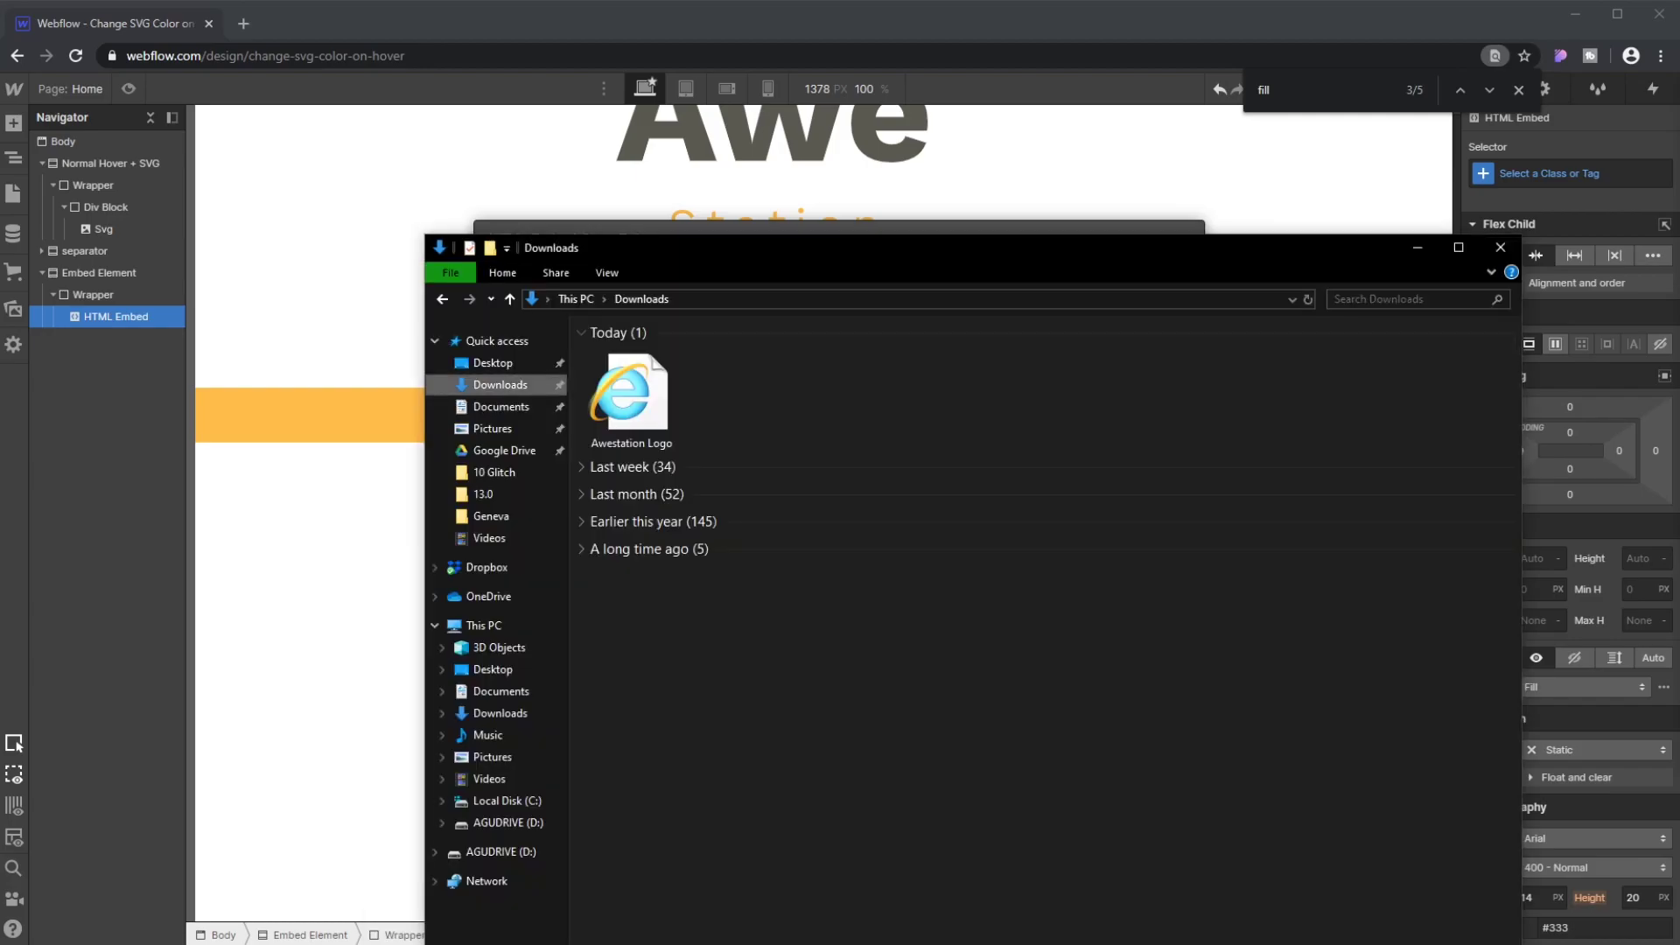
pyautogui.click(625, 395)
pyautogui.rightClick(625, 395)
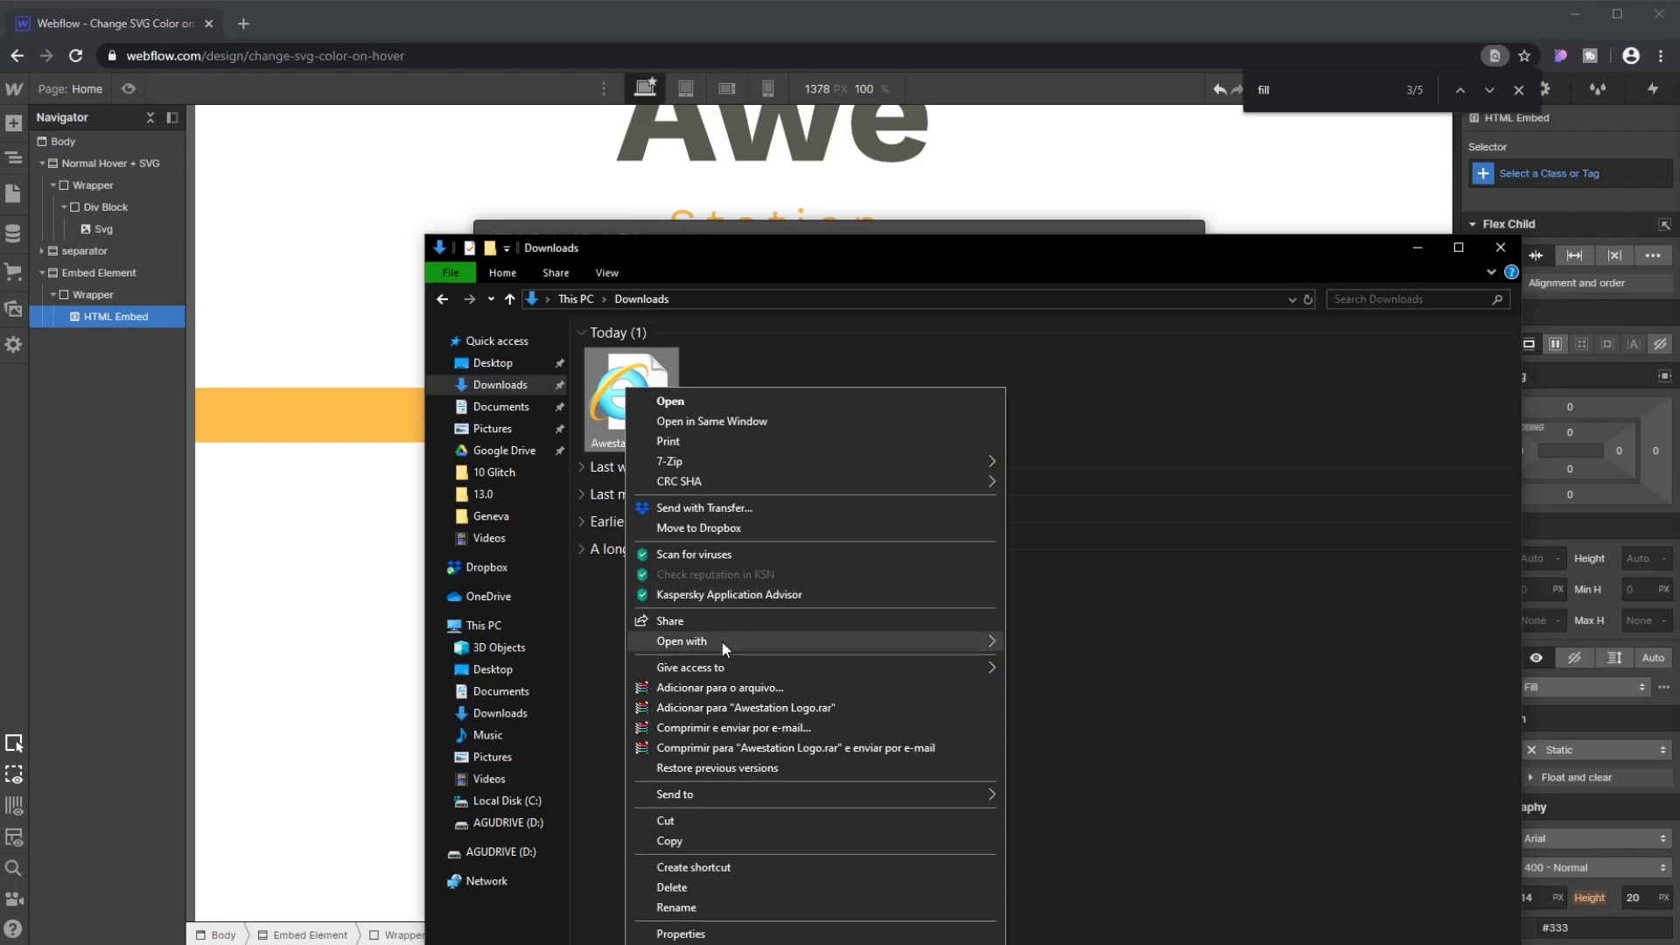
pyautogui.moveTo(721, 640)
pyautogui.click(1156, 432)
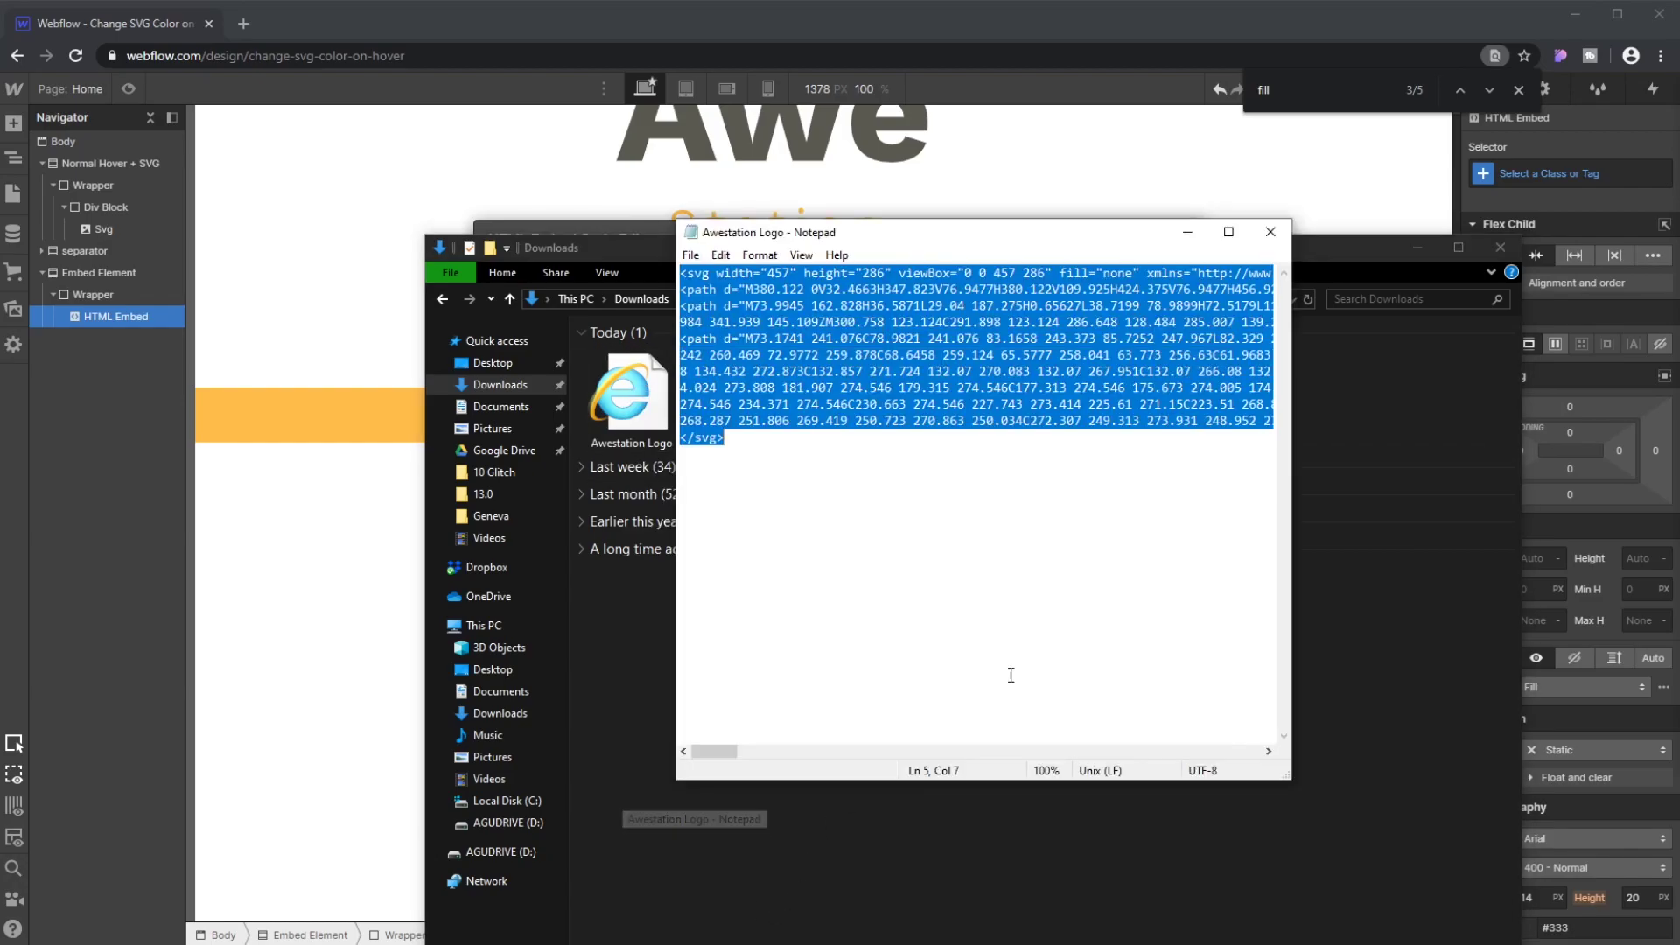
# - Select the logo's full SVG markup in Notepad and switch back to Webflow's embed editor
pyautogui.click(1039, 525)
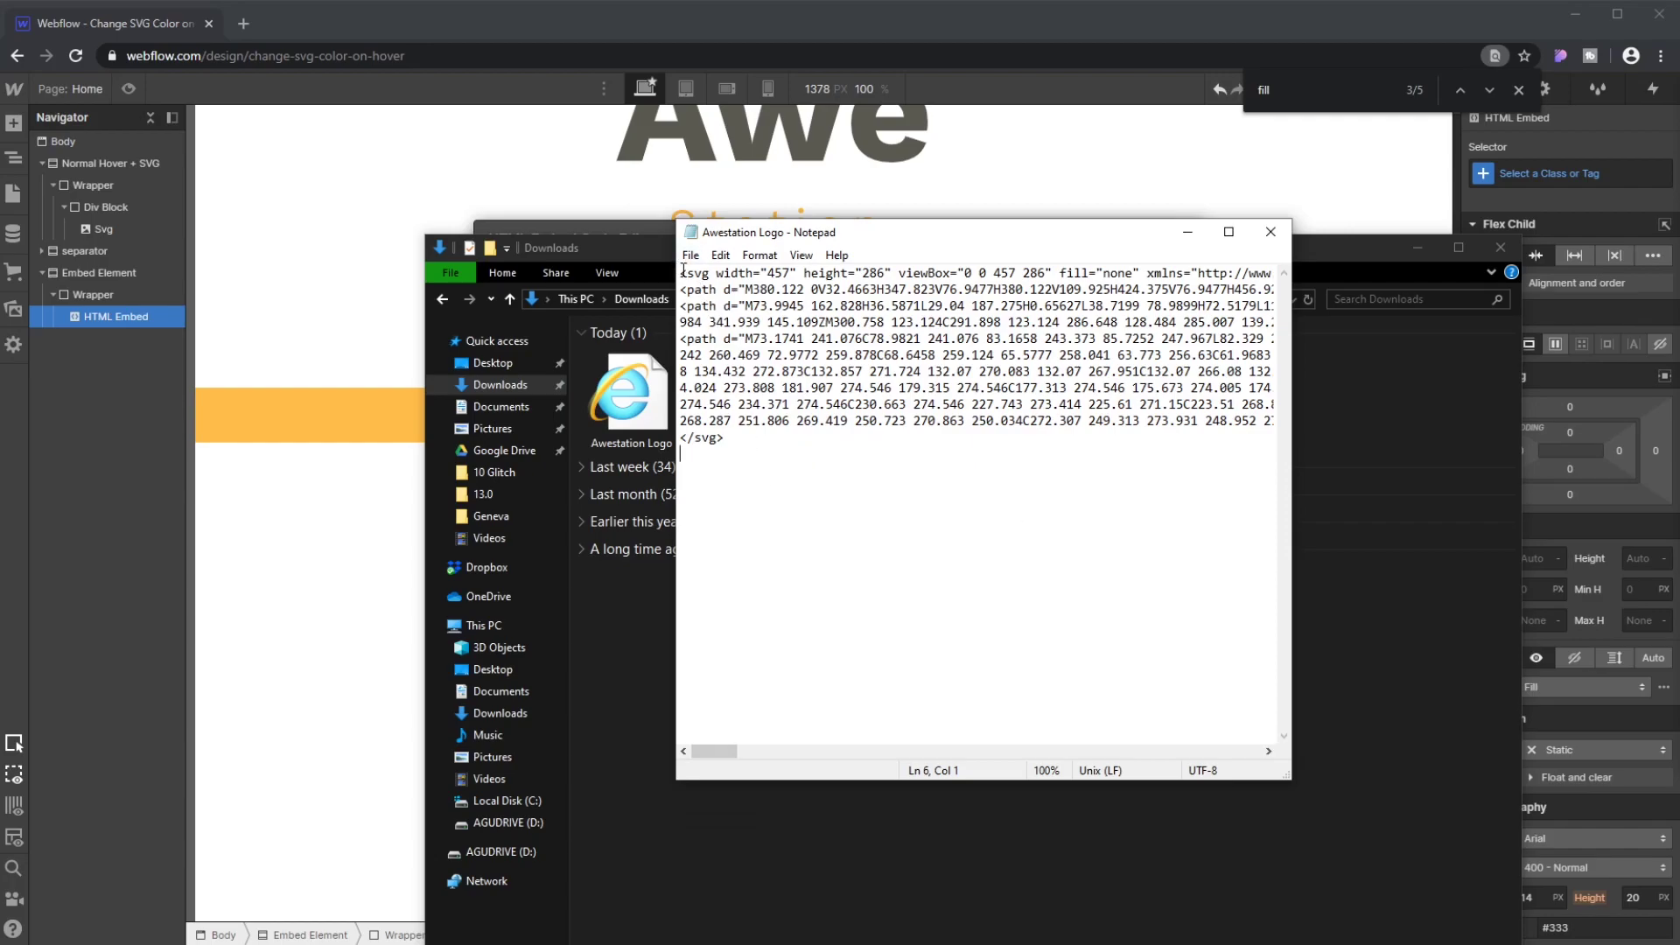
pyautogui.moveTo(683, 271); pyautogui.dragTo(762, 462)
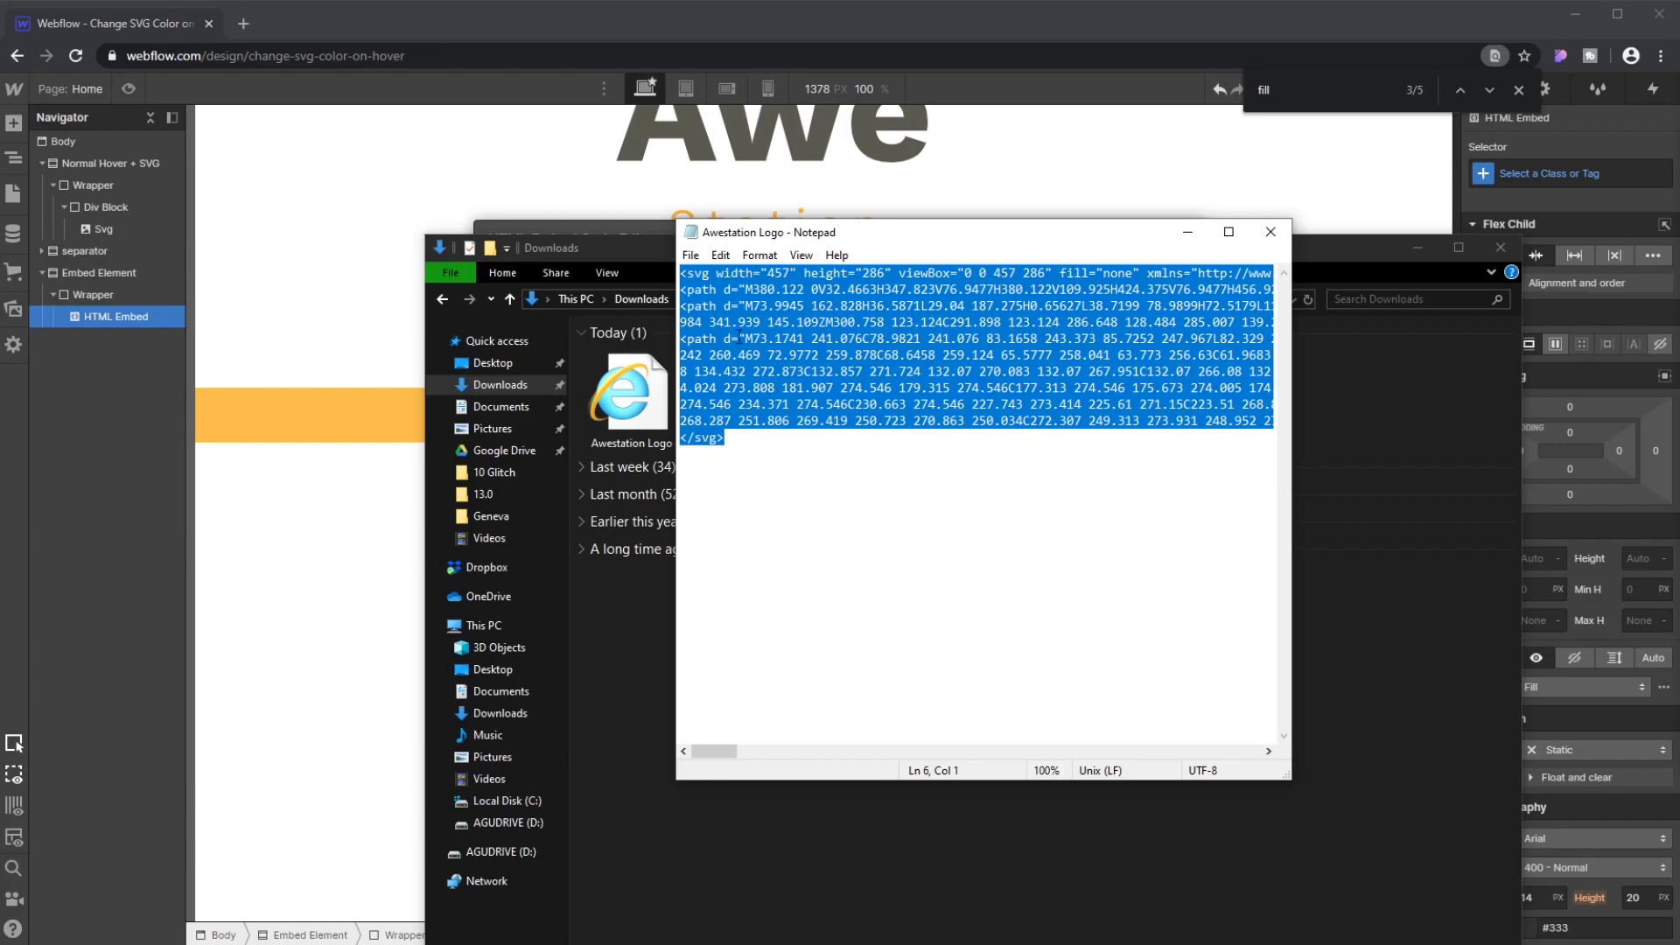
pyautogui.doubleClick(698, 273)
pyautogui.doubleClick(706, 438)
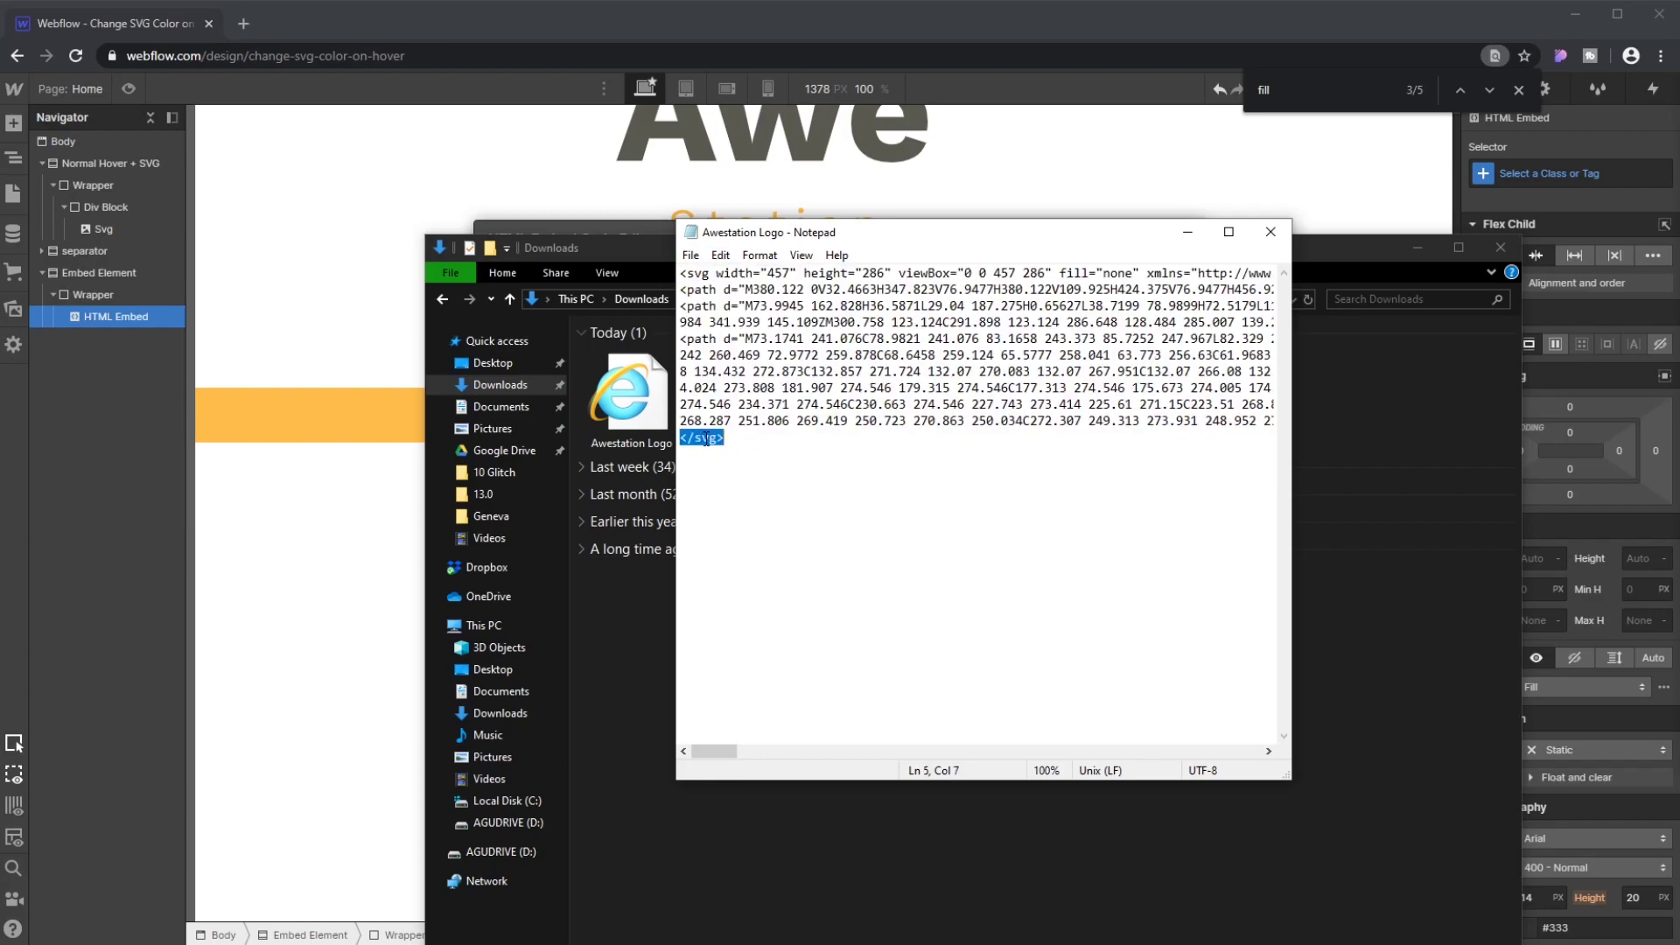
pyautogui.moveTo(728, 439); pyautogui.dragTo(679, 272)
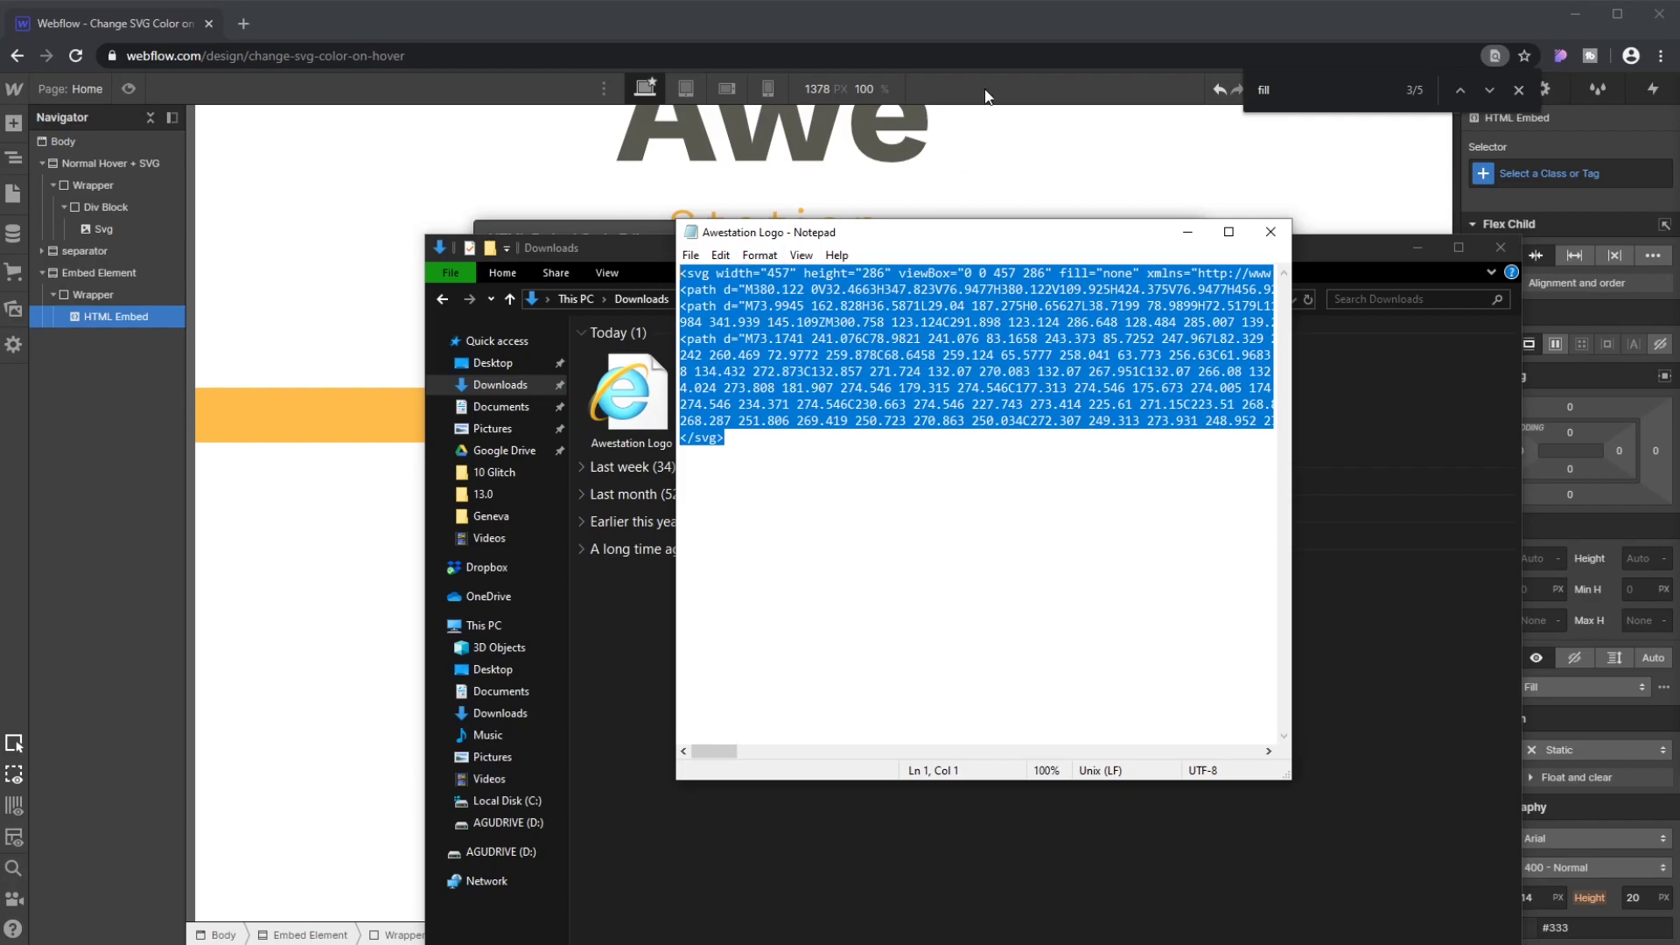
pyautogui.click(999, 24)
# - Paste the logo SVG into the HTML Embed, save it, then reopen and search its code
pyautogui.hotkey('ctrl', 'v')
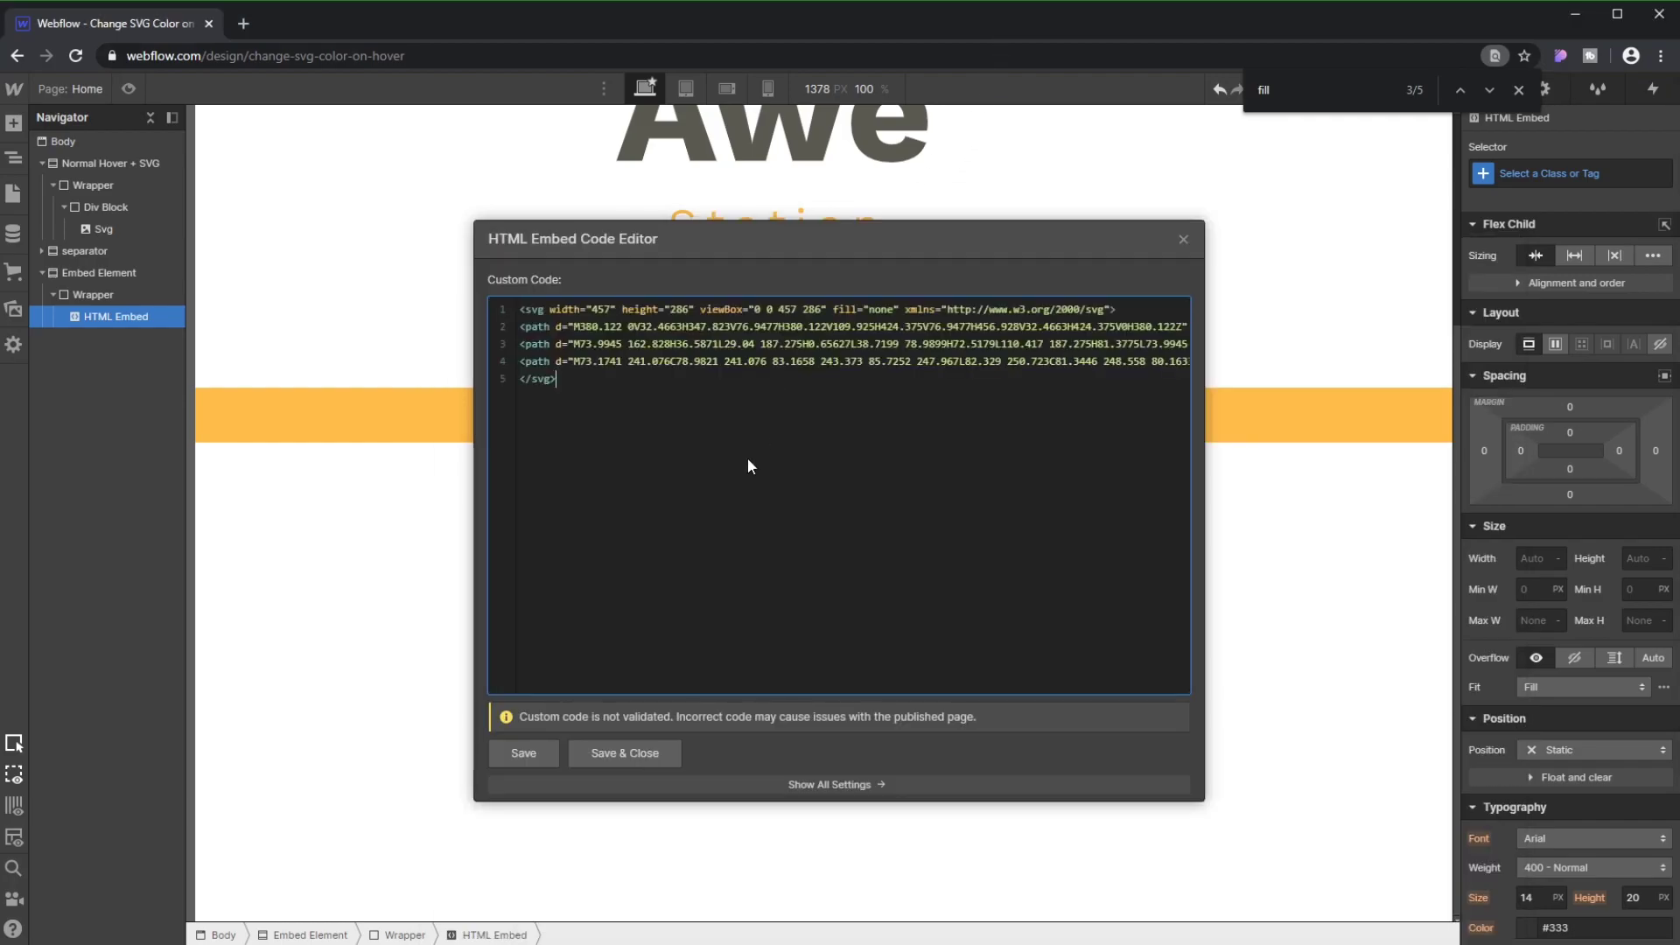
pyautogui.click(622, 754)
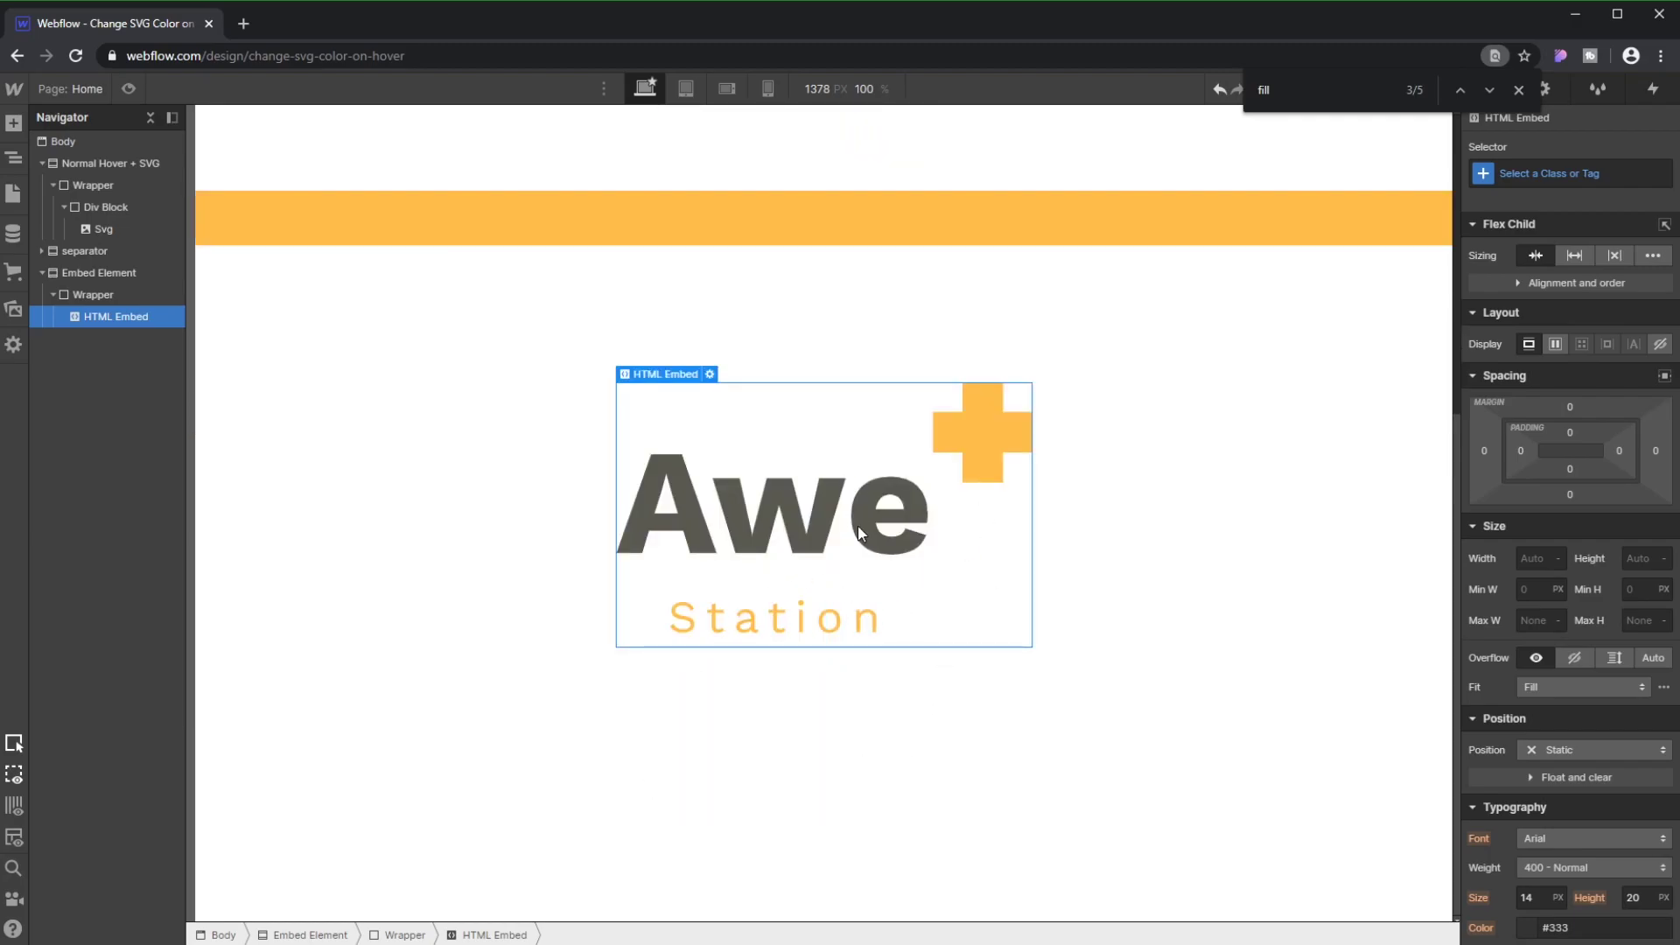
pyautogui.scroll(4, 758, 509)
pyautogui.scroll(1, 758, 509)
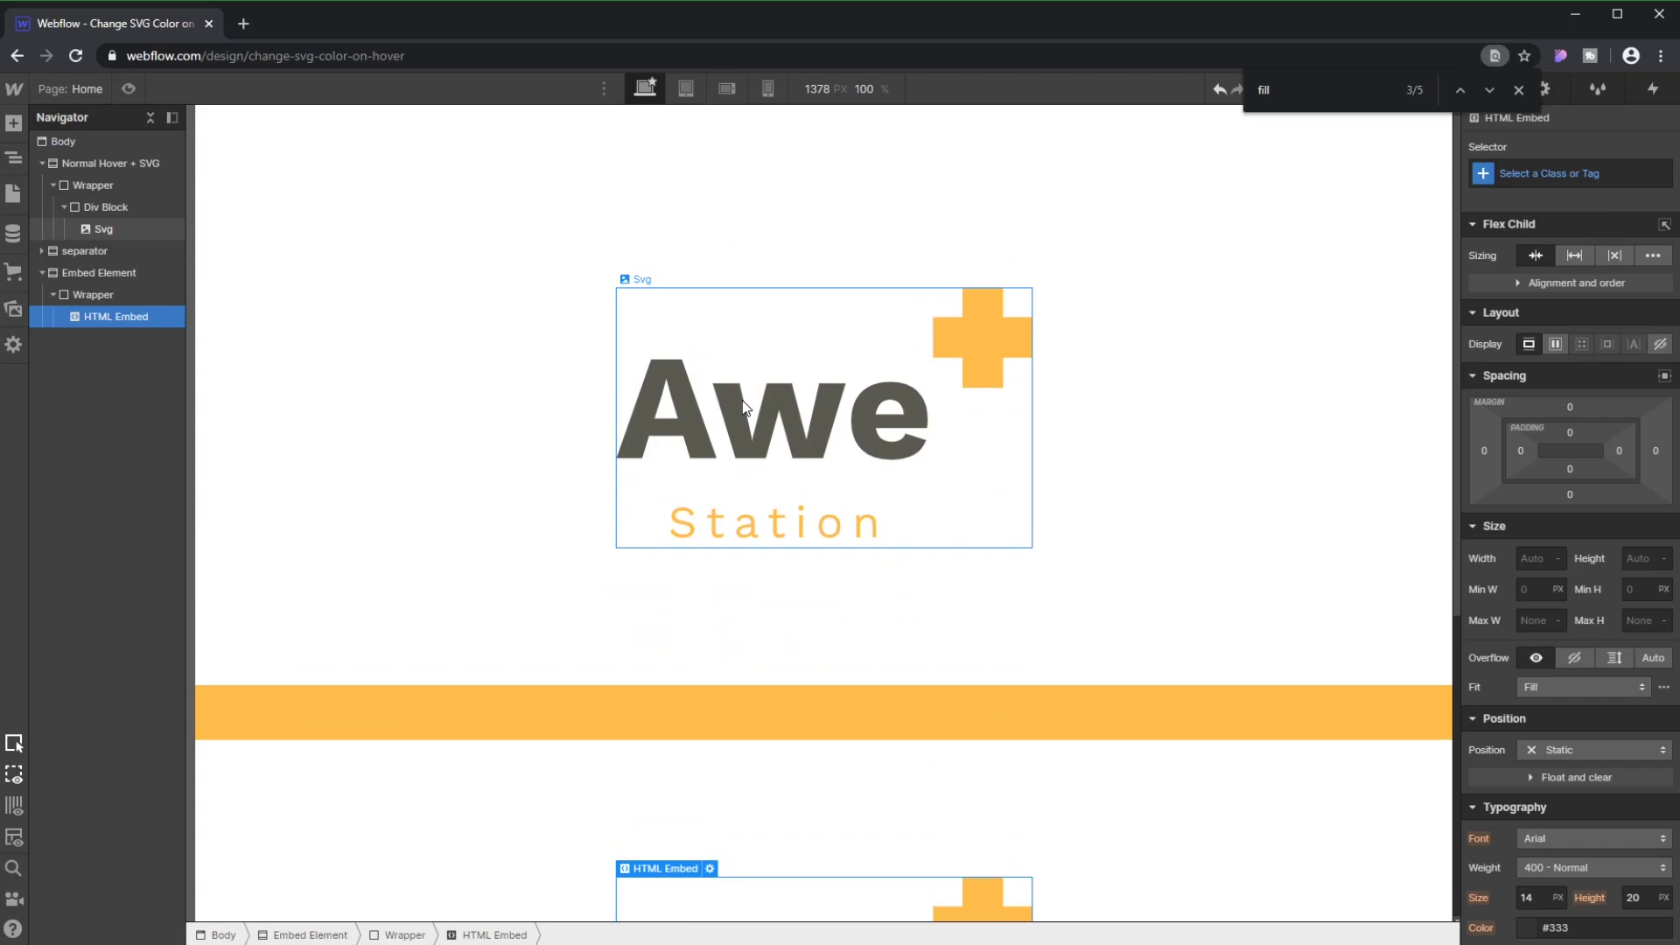
pyautogui.scroll(-6, 744, 406)
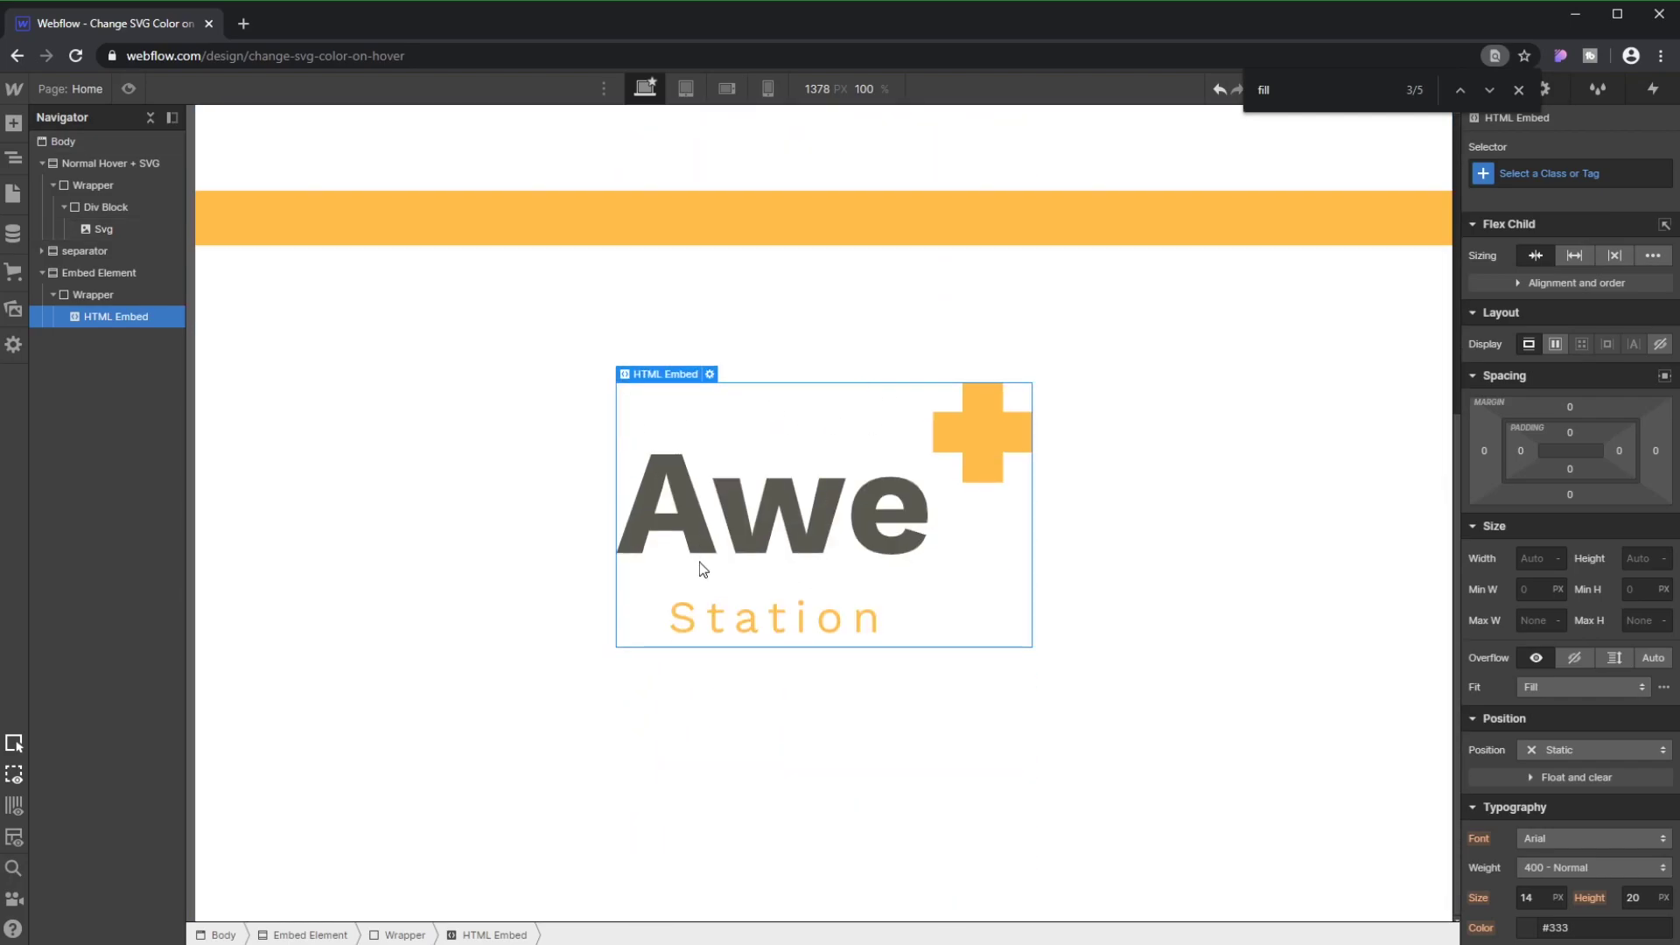
pyautogui.doubleClick(819, 505)
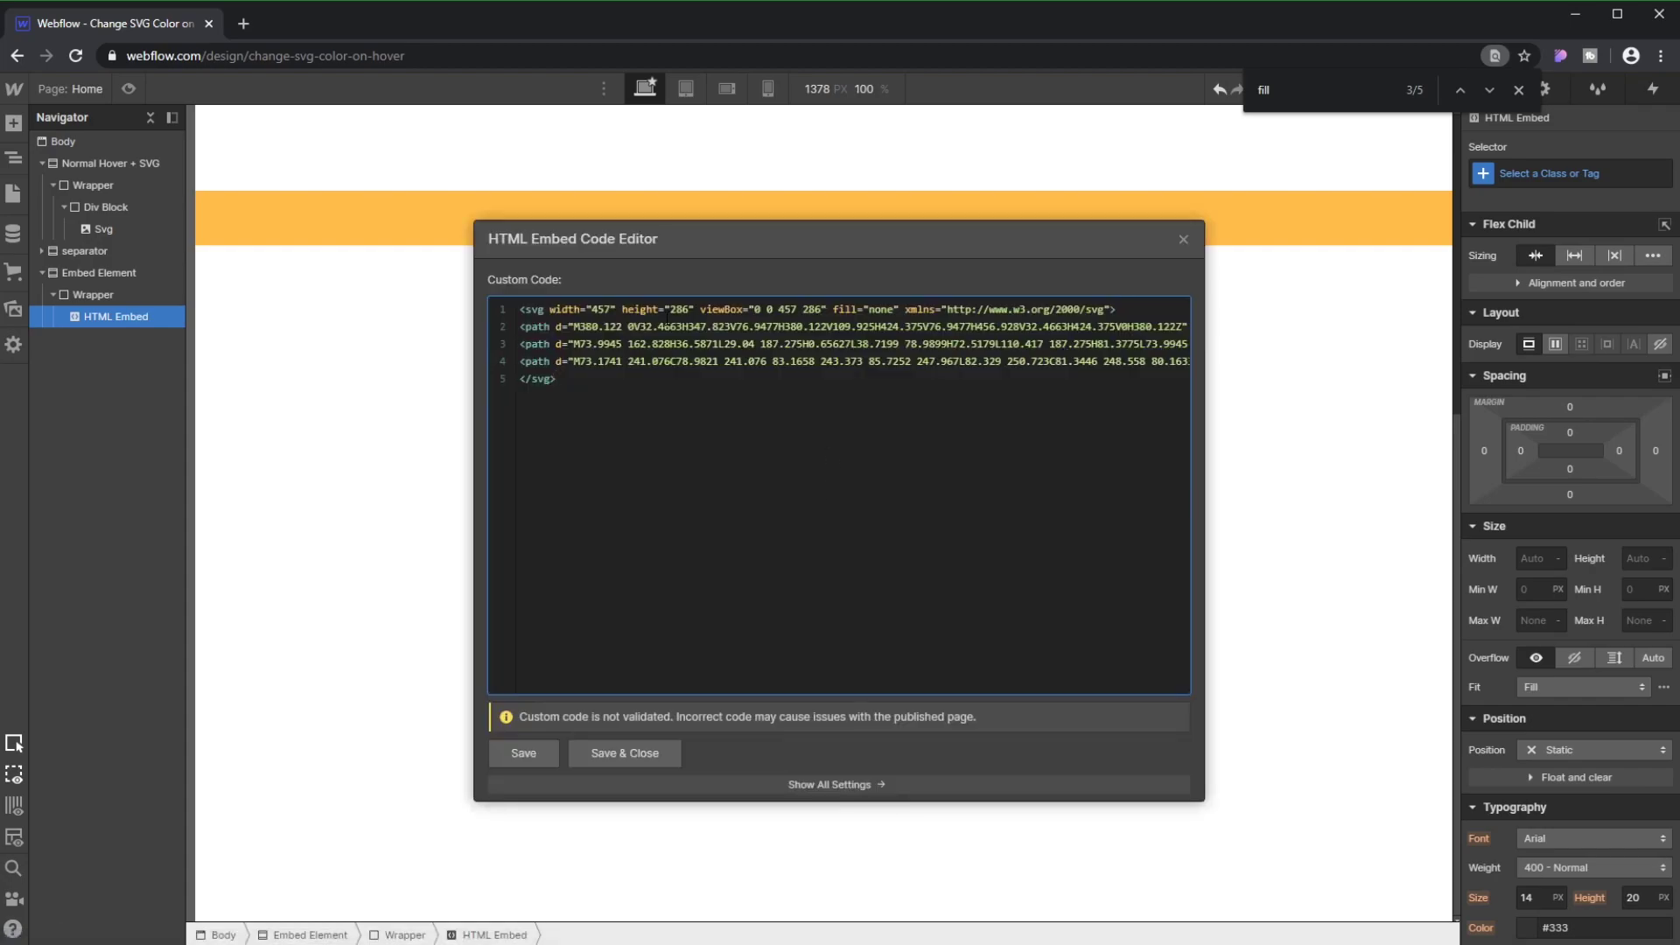
pyautogui.hotkey('ctrl', 'f')
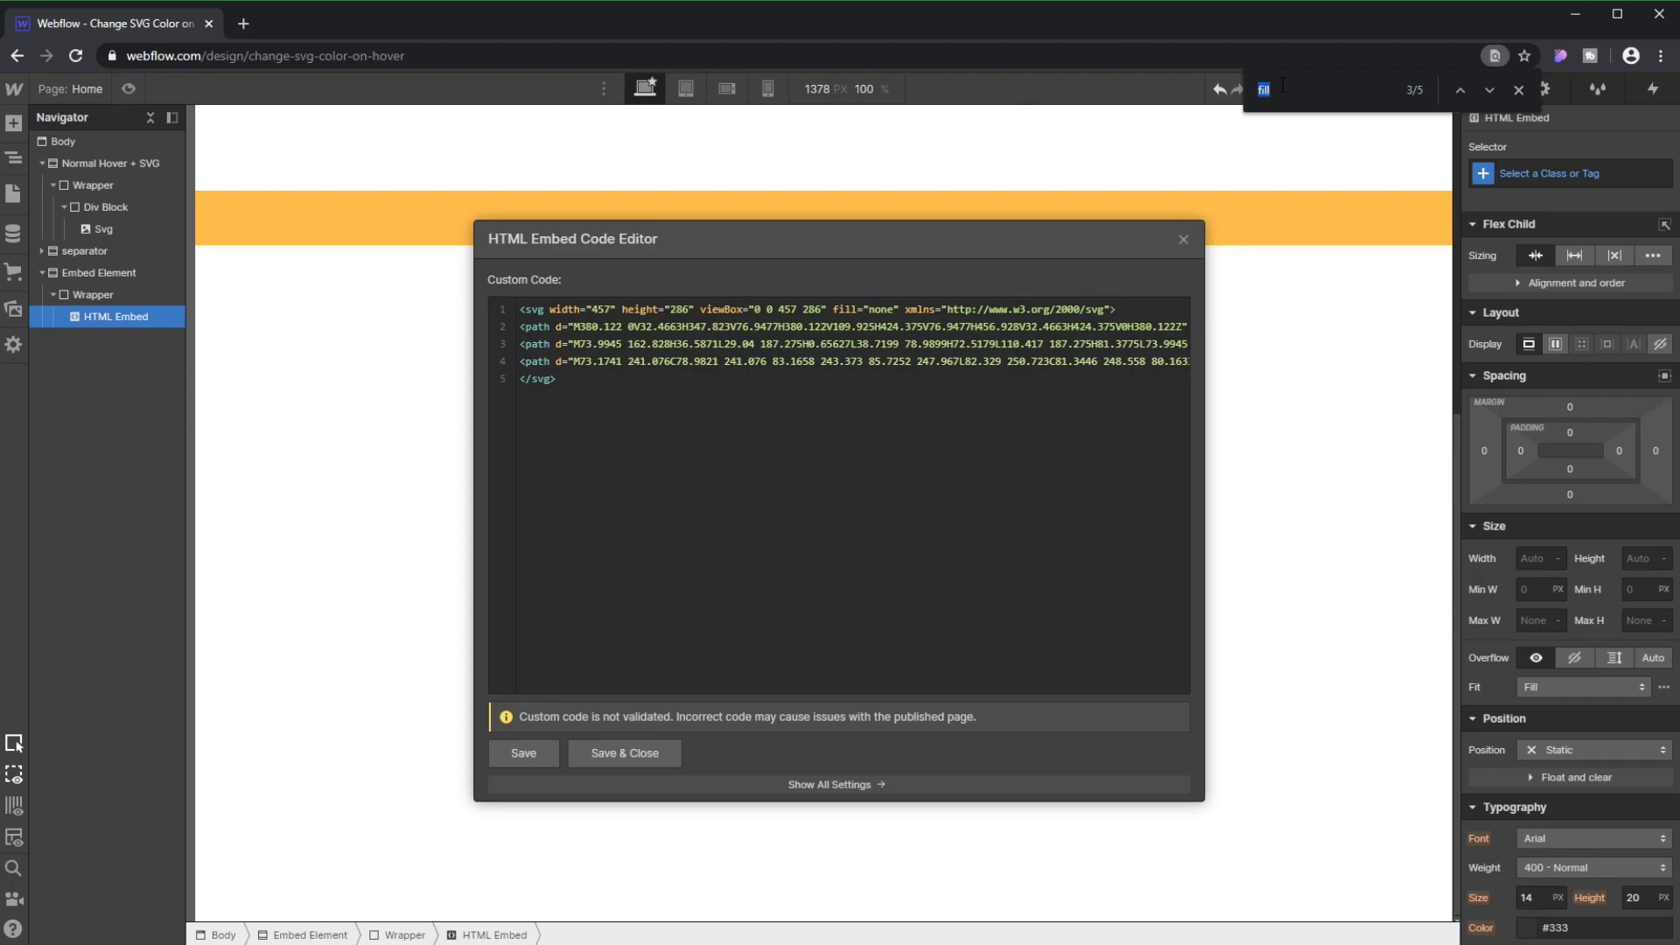
# - Find the fill on line 4 and replace #FFBD4A with currentColor
pyautogui.write('fill')
pyautogui.click(1459, 90)
pyautogui.click(1459, 89)
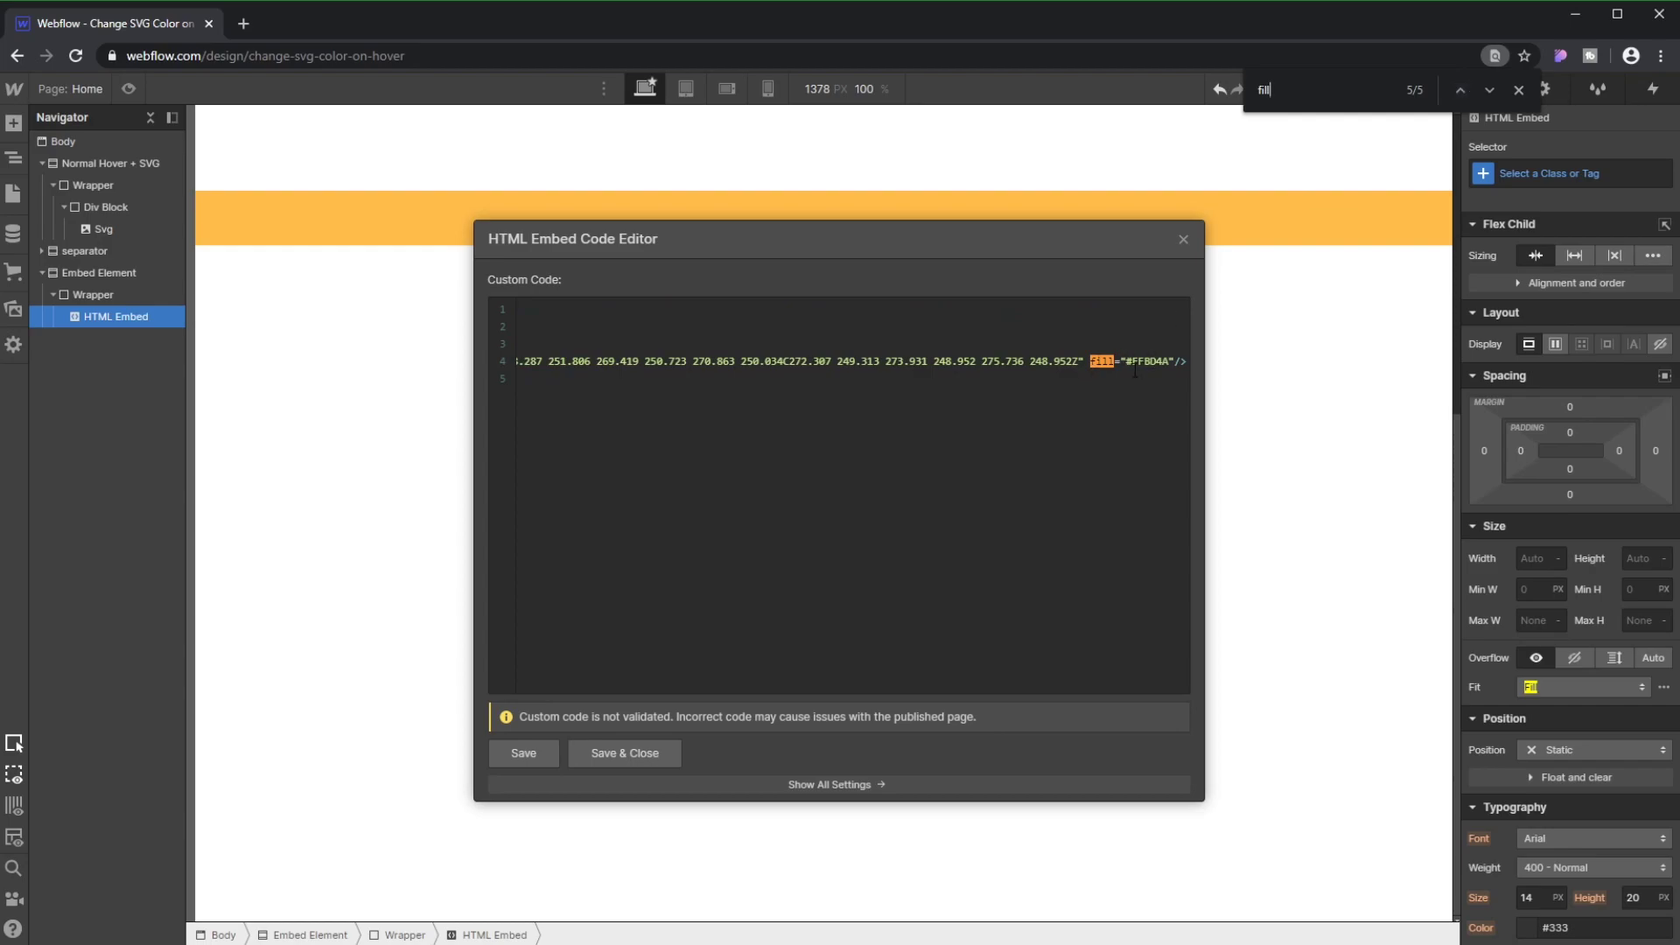
pyautogui.moveTo(1173, 363); pyautogui.dragTo(1133, 361)
pyautogui.moveTo(998, 239); pyautogui.dragTo(1038, 188)
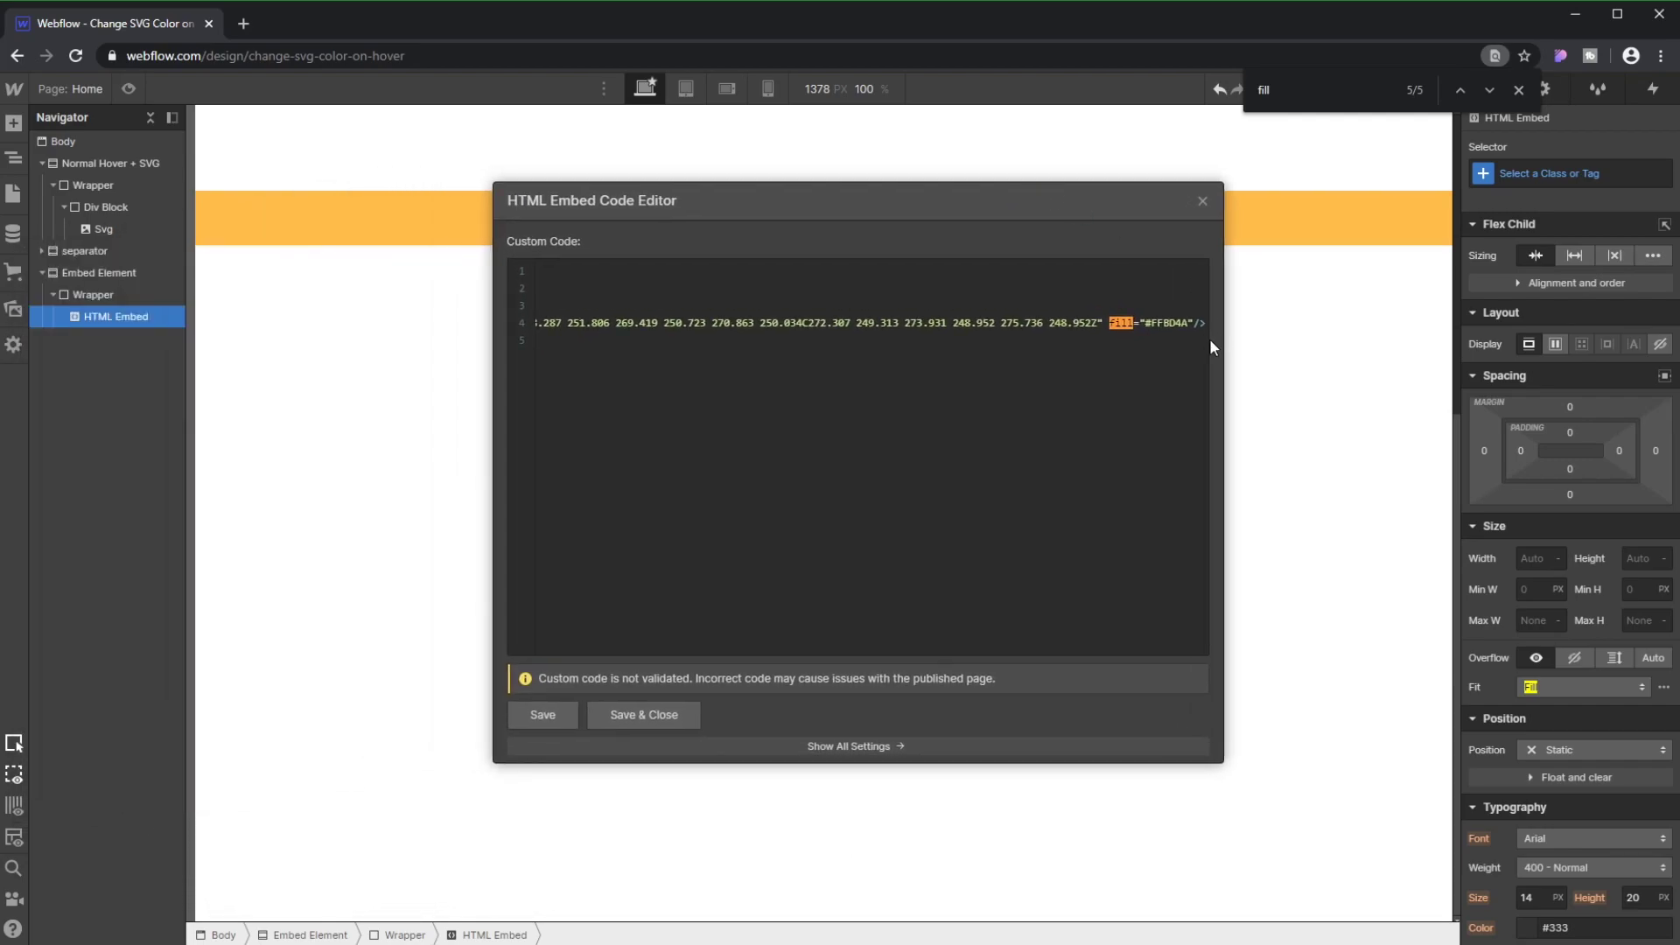
pyautogui.doubleClick(1166, 323)
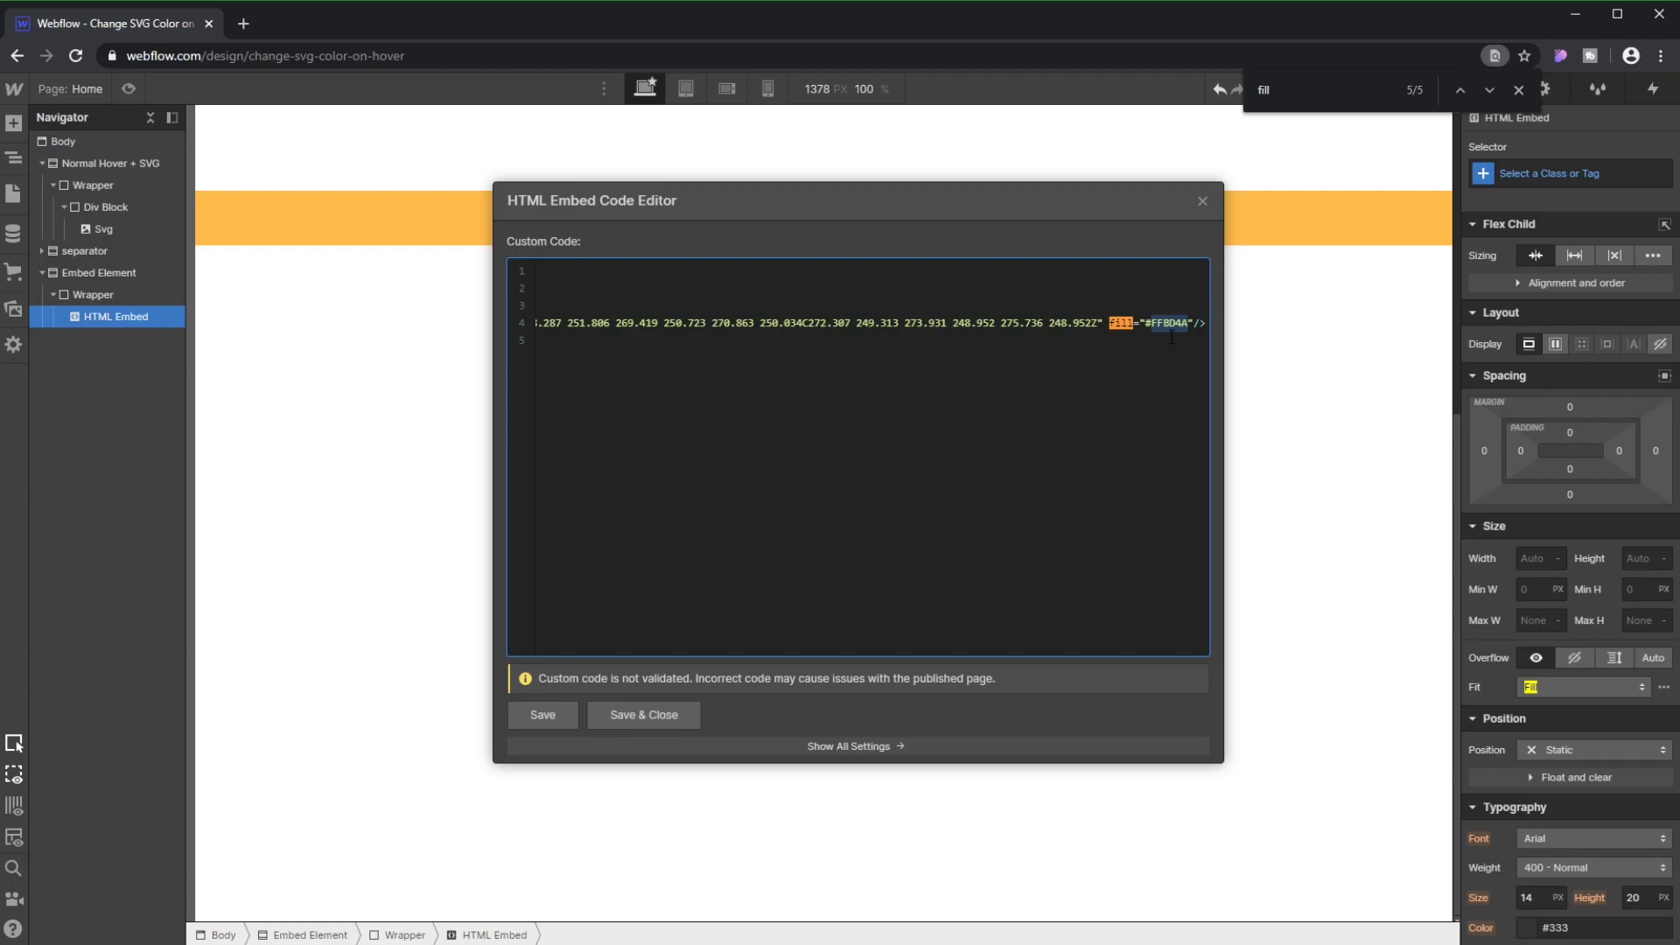
pyautogui.press('BackSpace')
pyautogui.press('BackSpace')
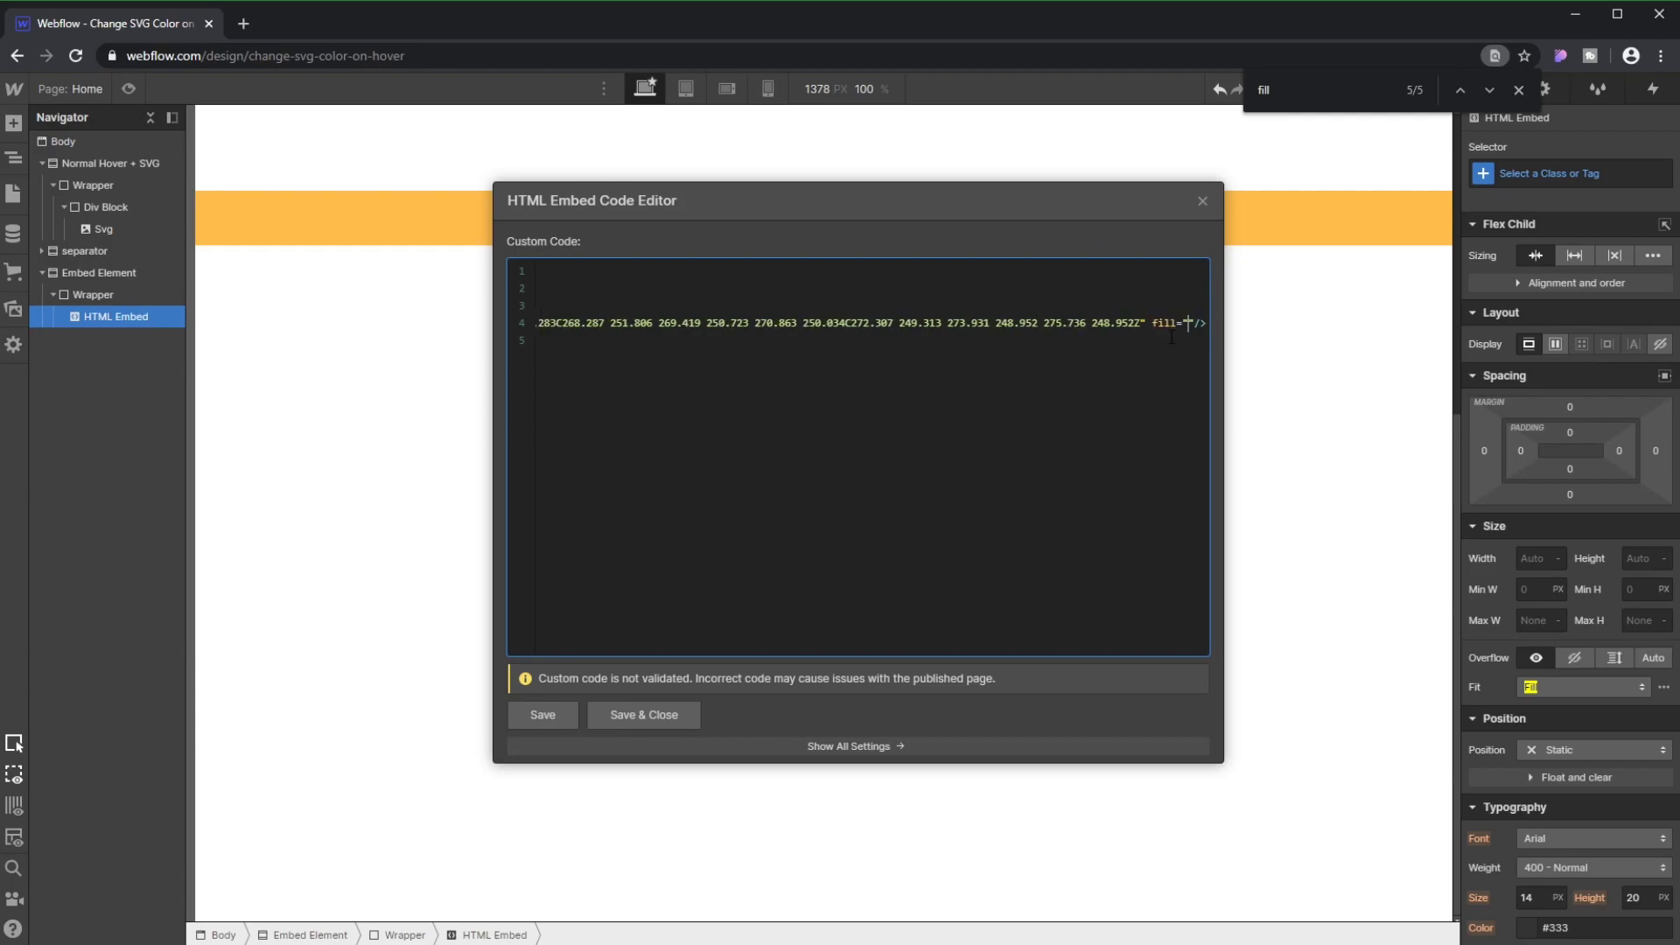
pyautogui.write('currnt')
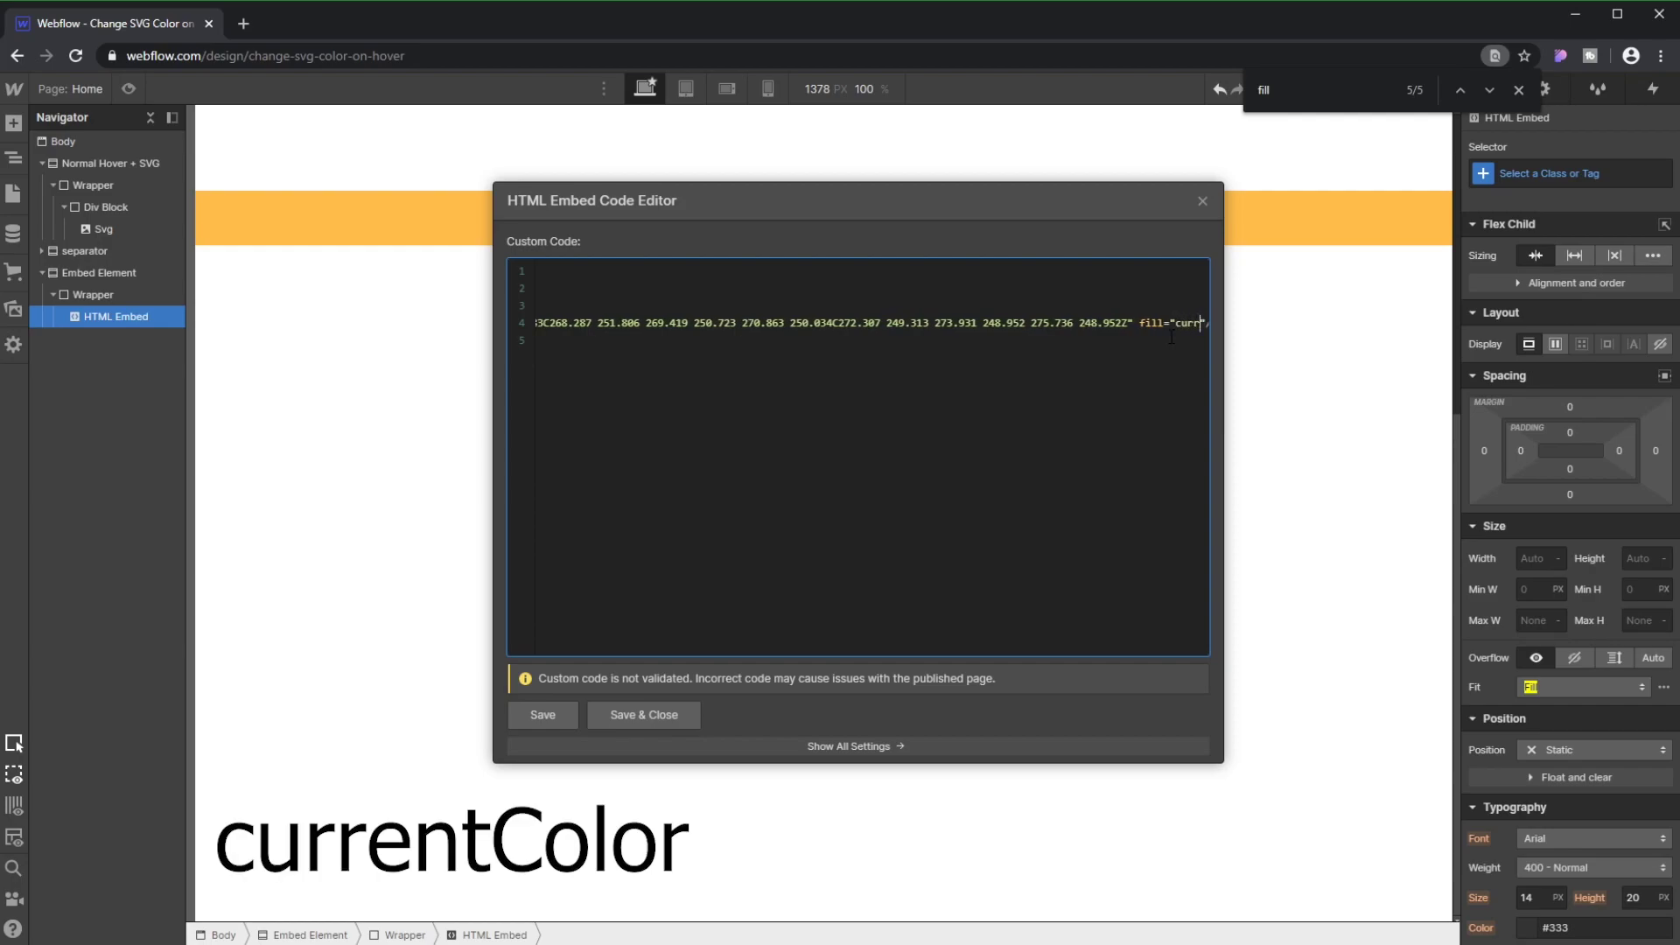
pyautogui.press('BackSpace')
pyautogui.press('BackSpace')
pyautogui.write('ent')
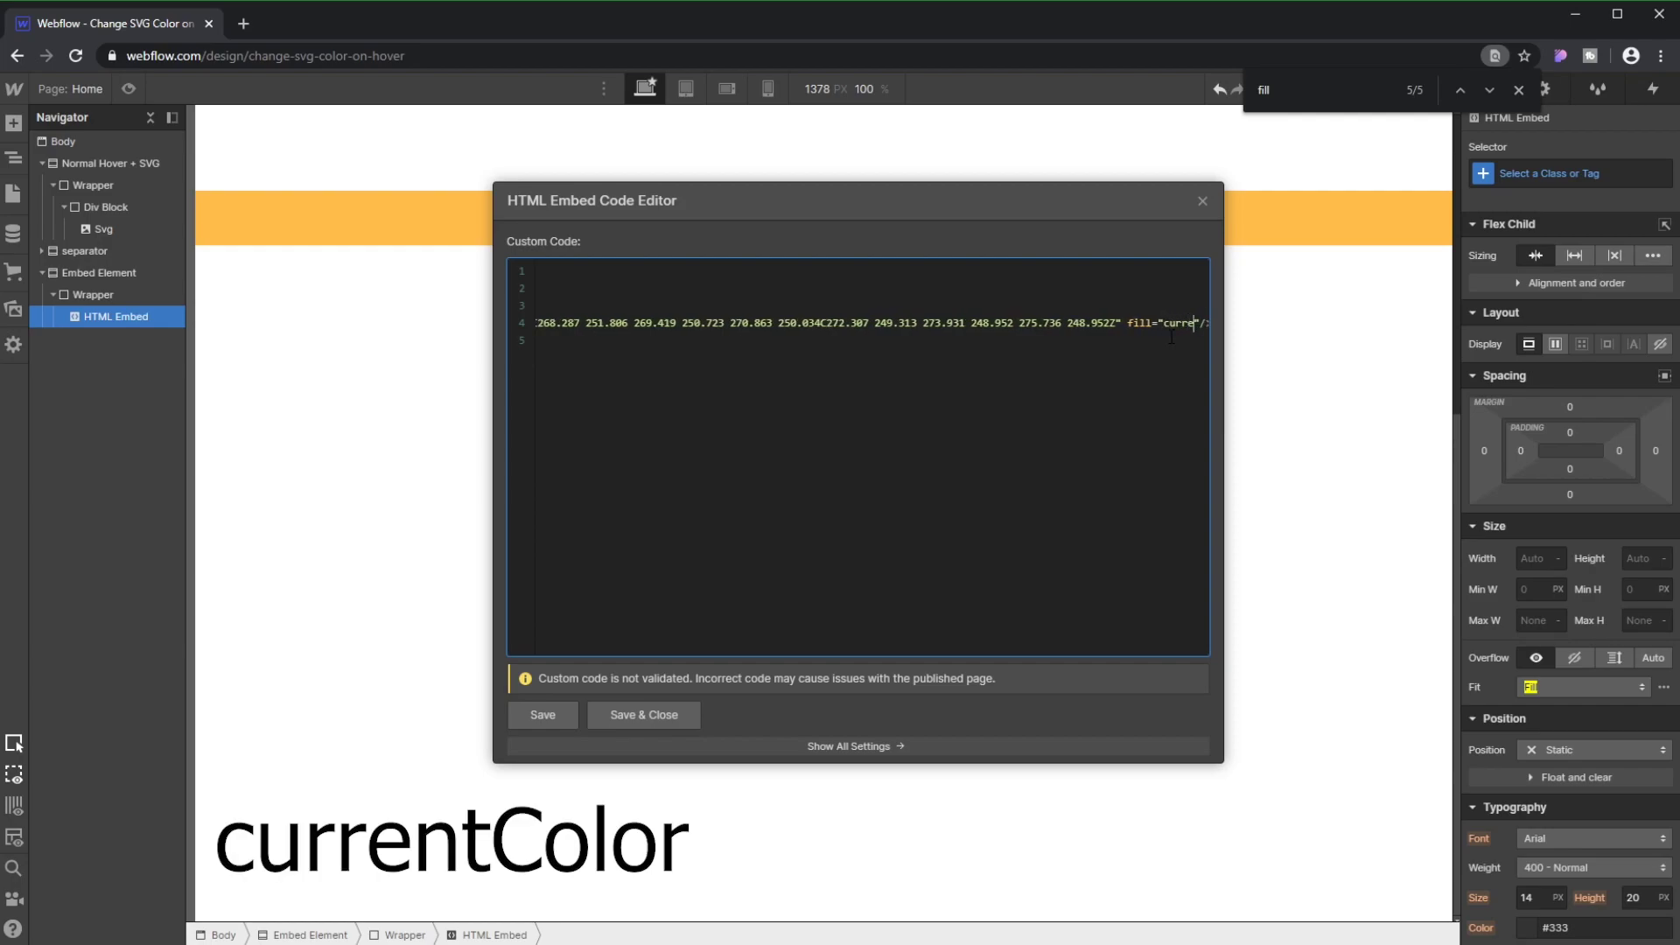
pyautogui.write('Color')
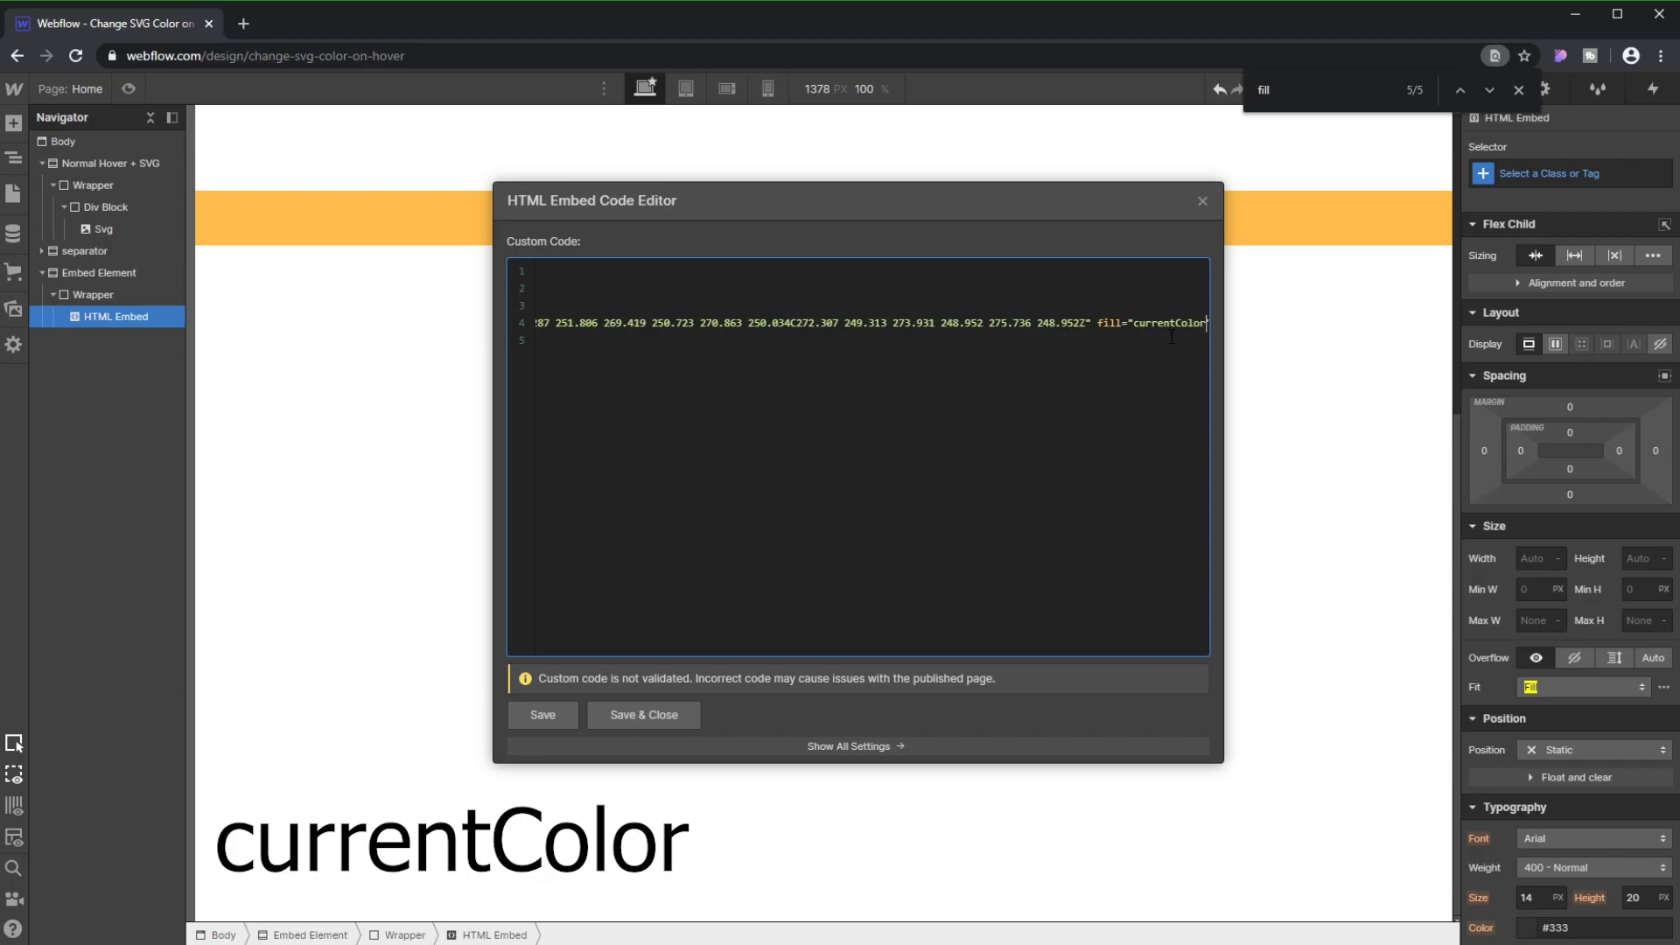
# - Save the embed code, trial red text colours, then reset the text colour to inherited #333
pyautogui.click(668, 719)
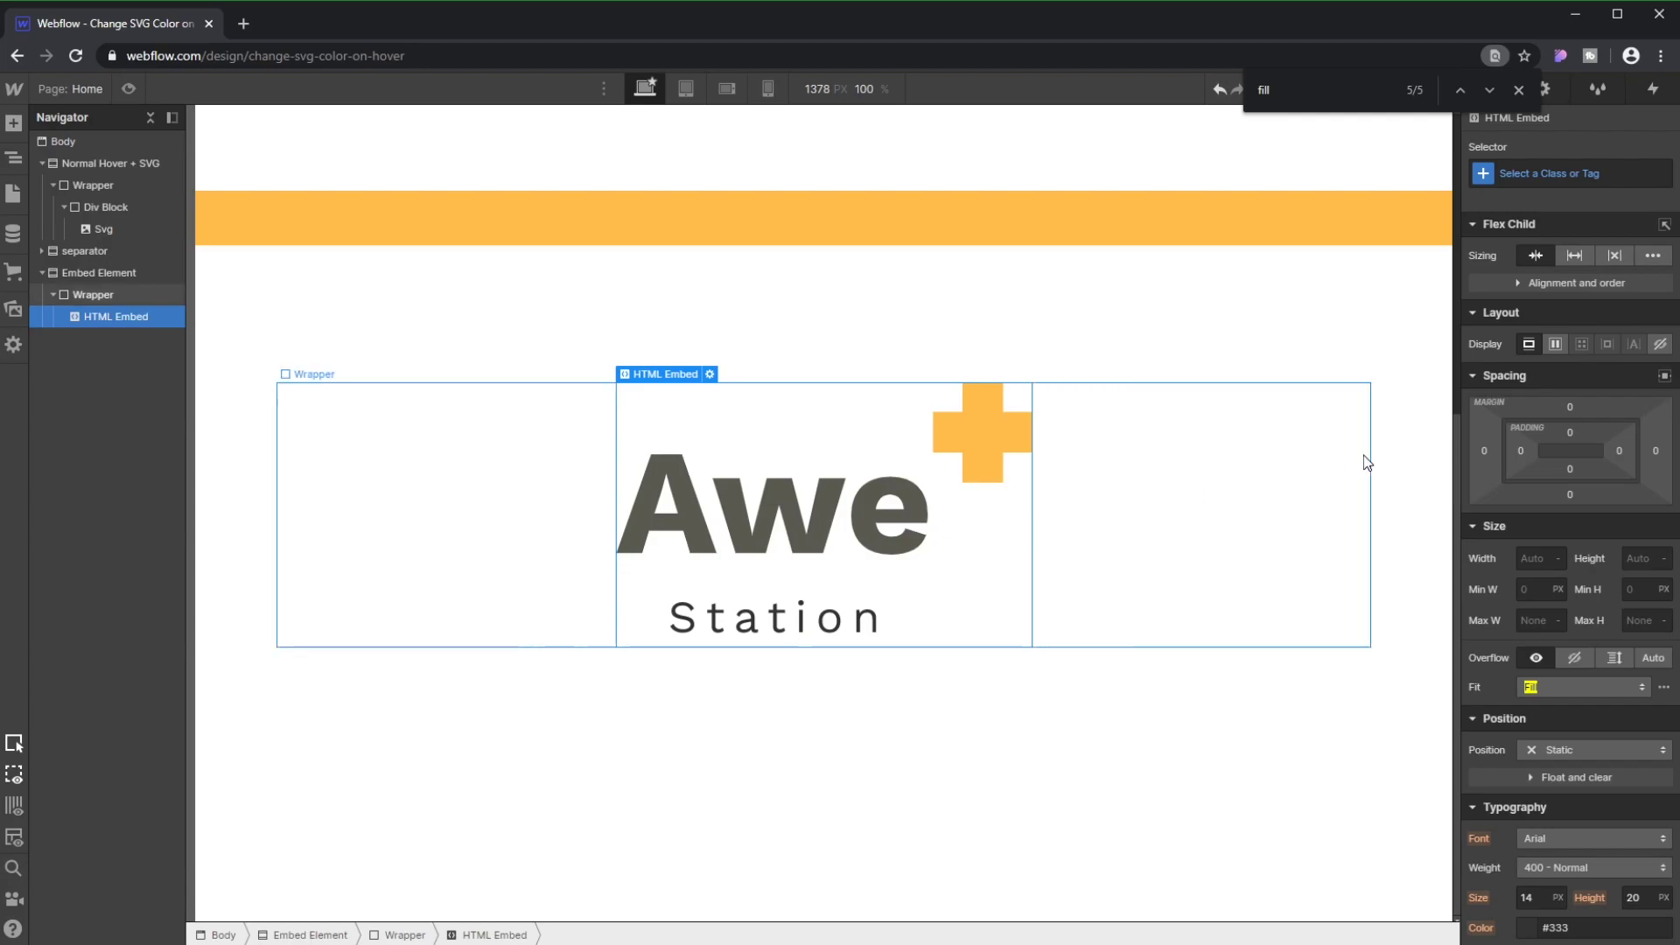
pyautogui.scroll(-3, 1568, 425)
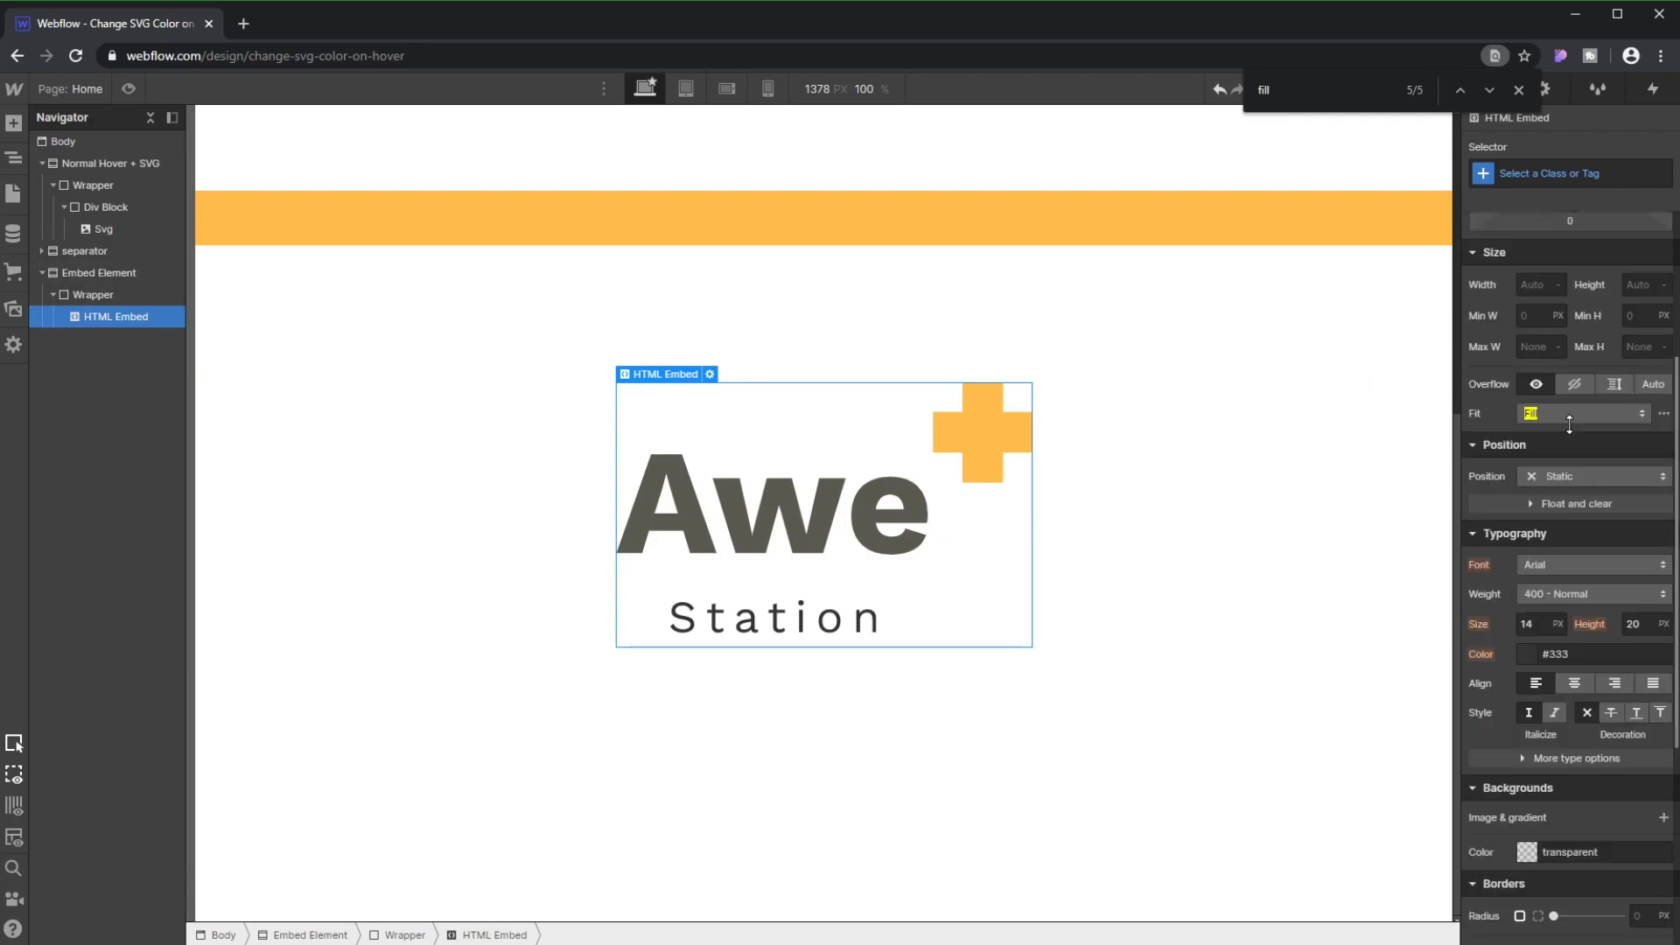
pyautogui.click(1527, 651)
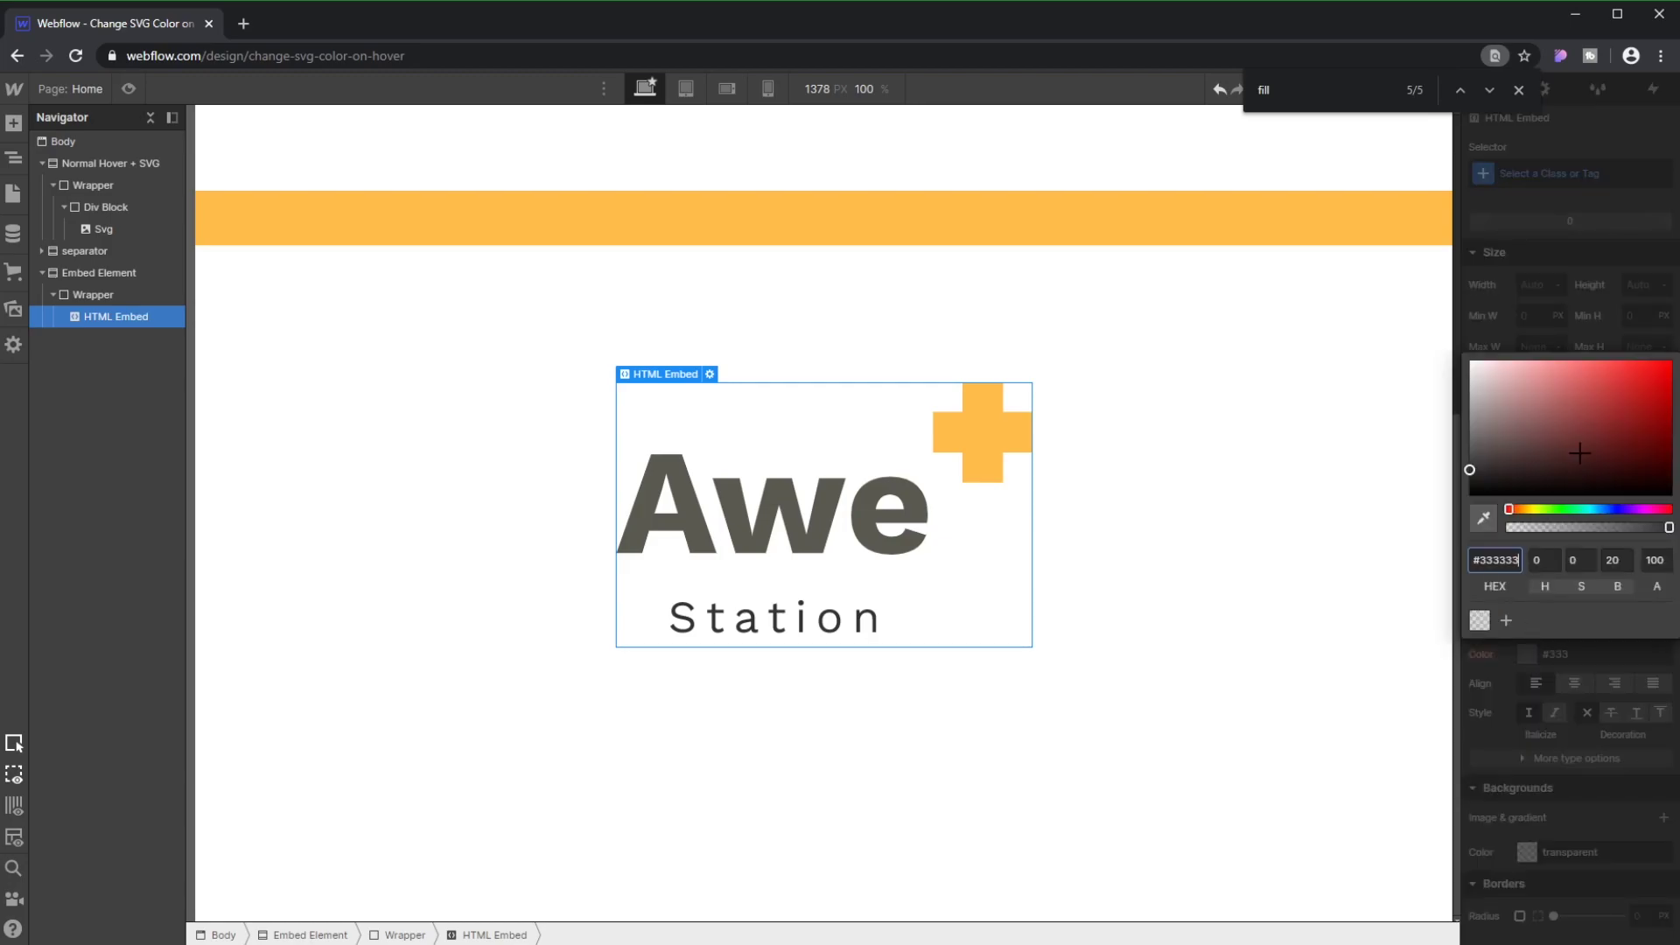
pyautogui.click(1586, 436)
pyautogui.moveTo(1662, 420); pyautogui.dragTo(1649, 364)
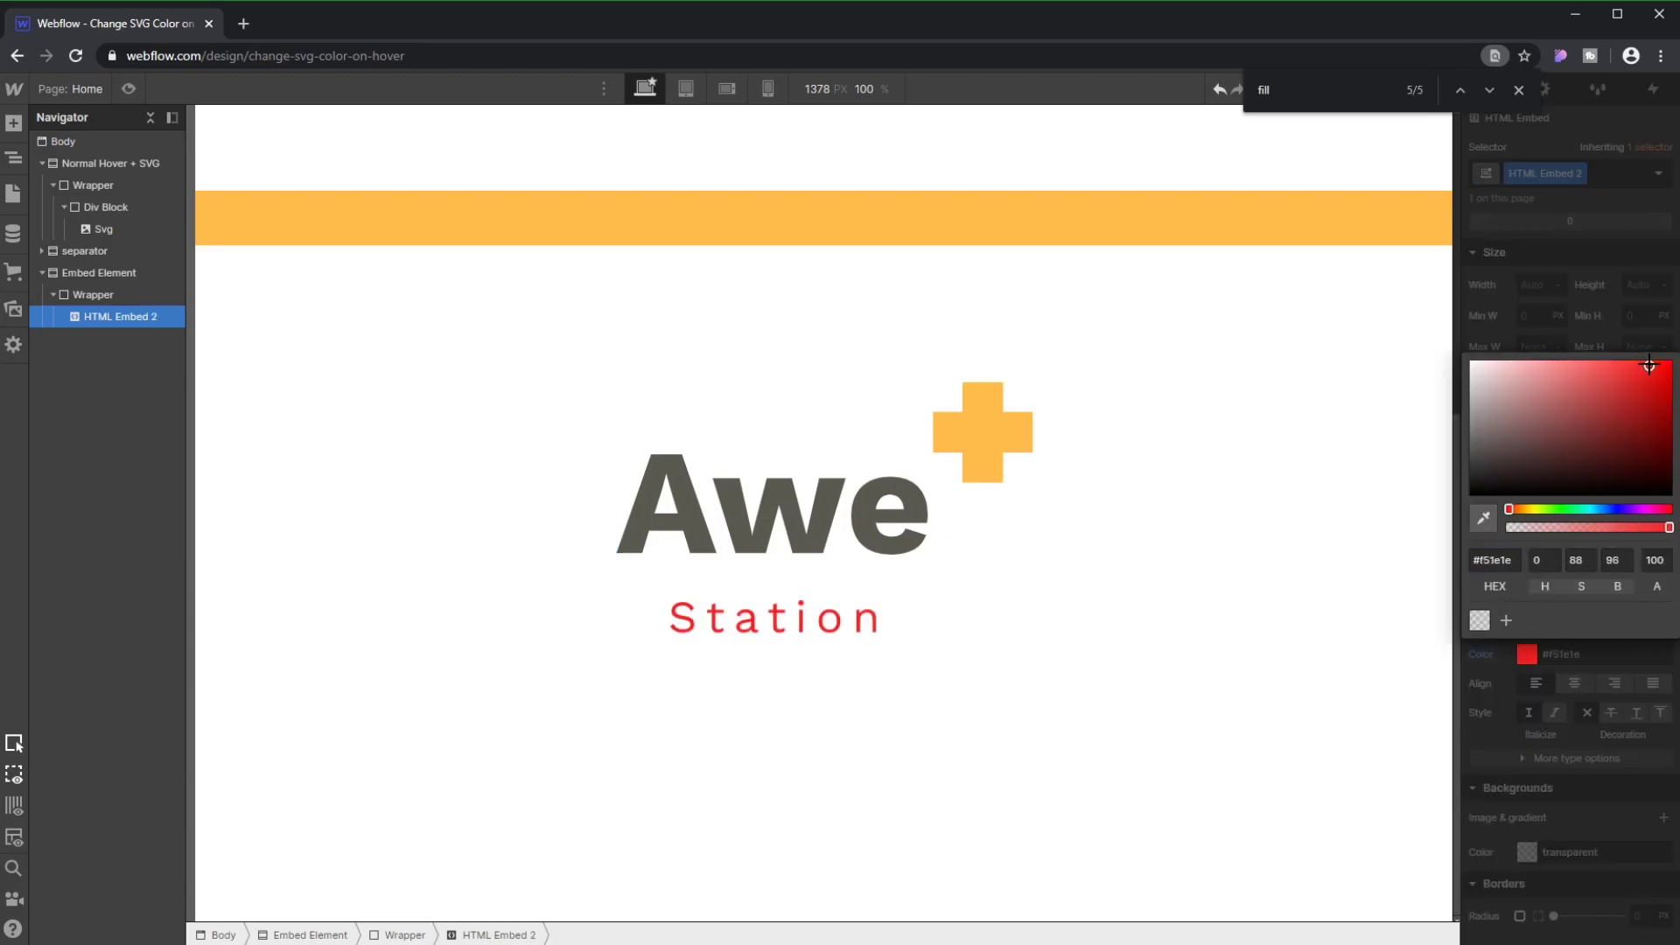
pyautogui.click(1589, 318)
pyautogui.keyDown('alt'); pyautogui.click(1483, 655); pyautogui.keyUp('alt')
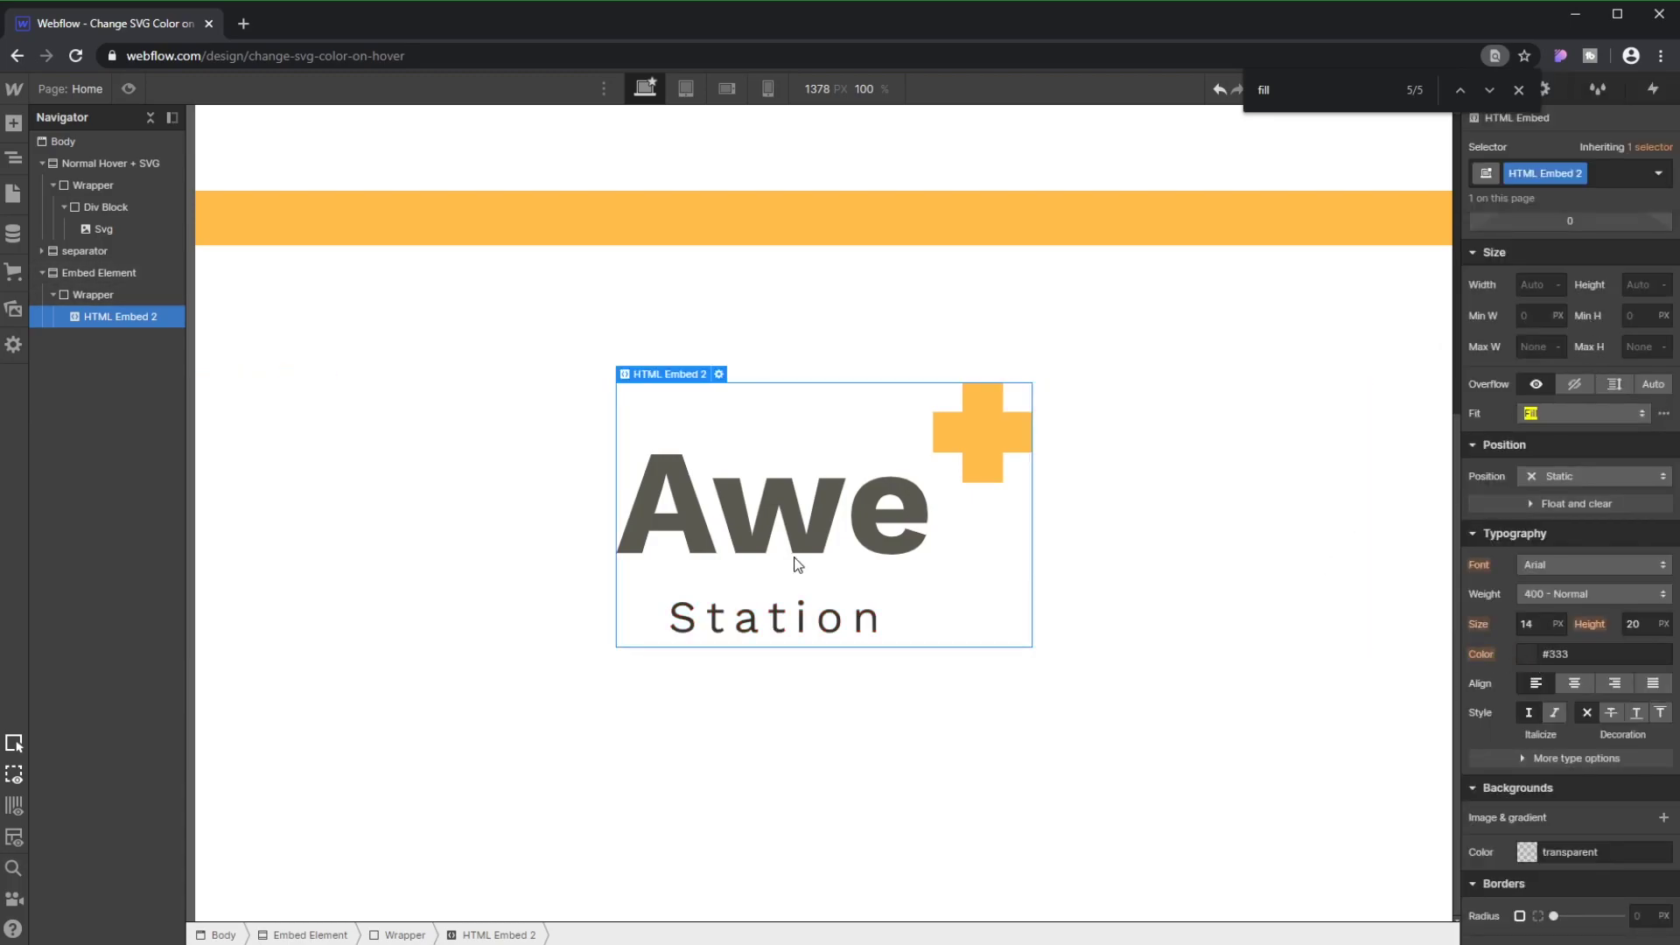
# - Set the HTML Embed 2 Hover state text colour to teal #16ffb5
pyautogui.click(1658, 175)
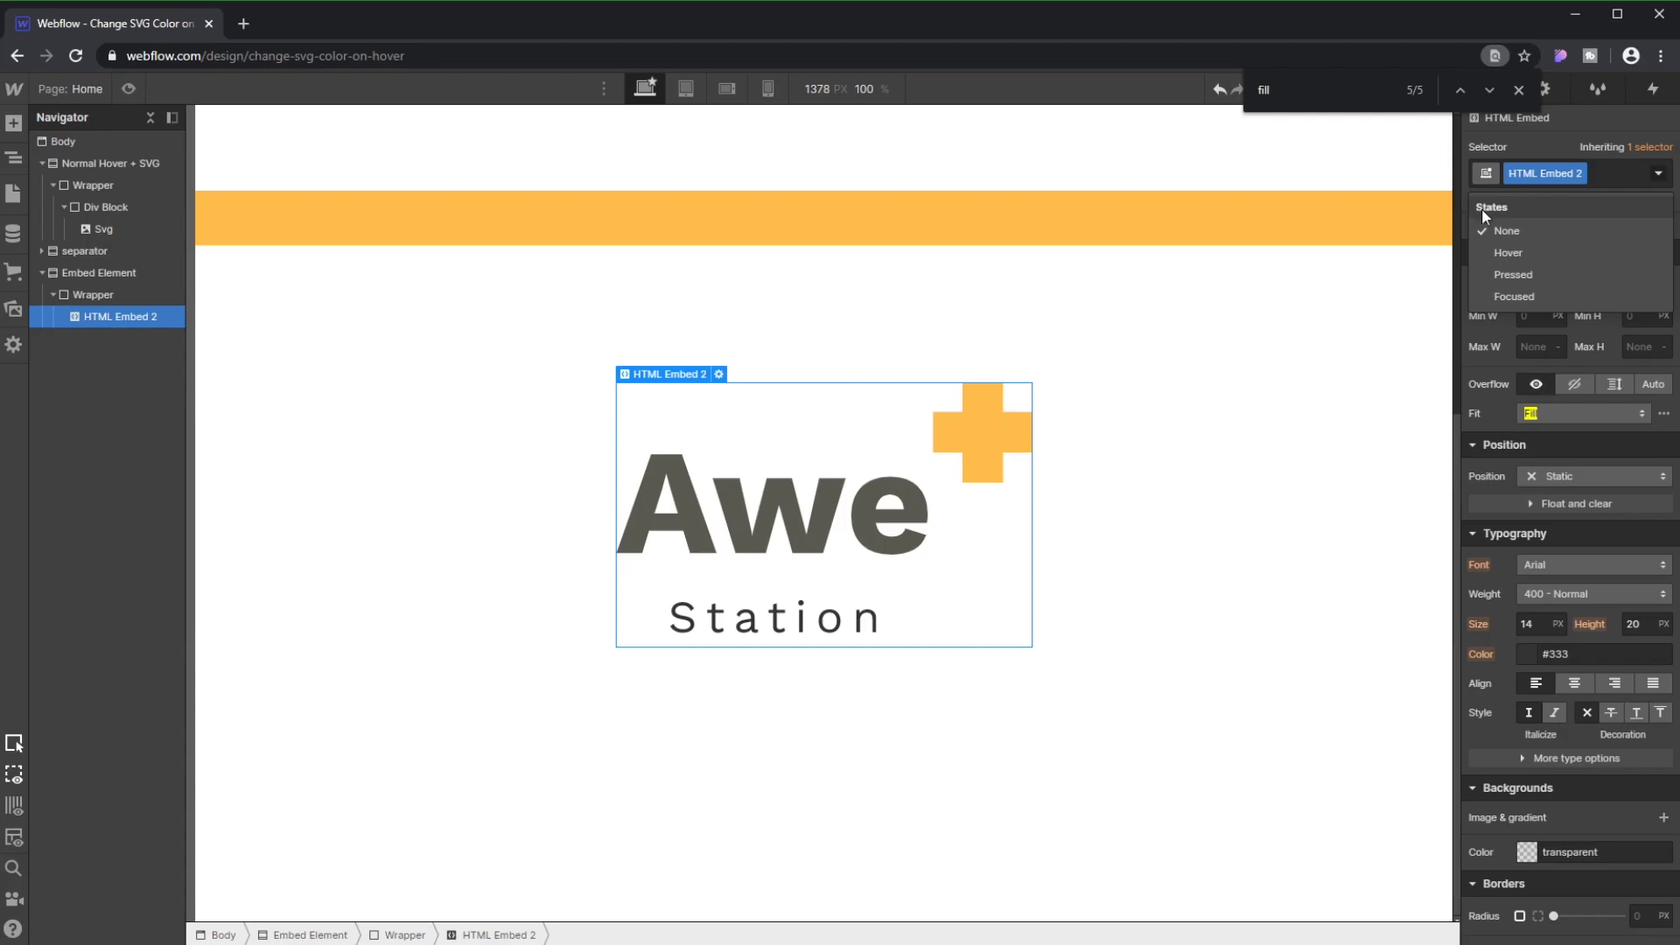
pyautogui.click(1516, 252)
pyautogui.scroll(-4, 1540, 435)
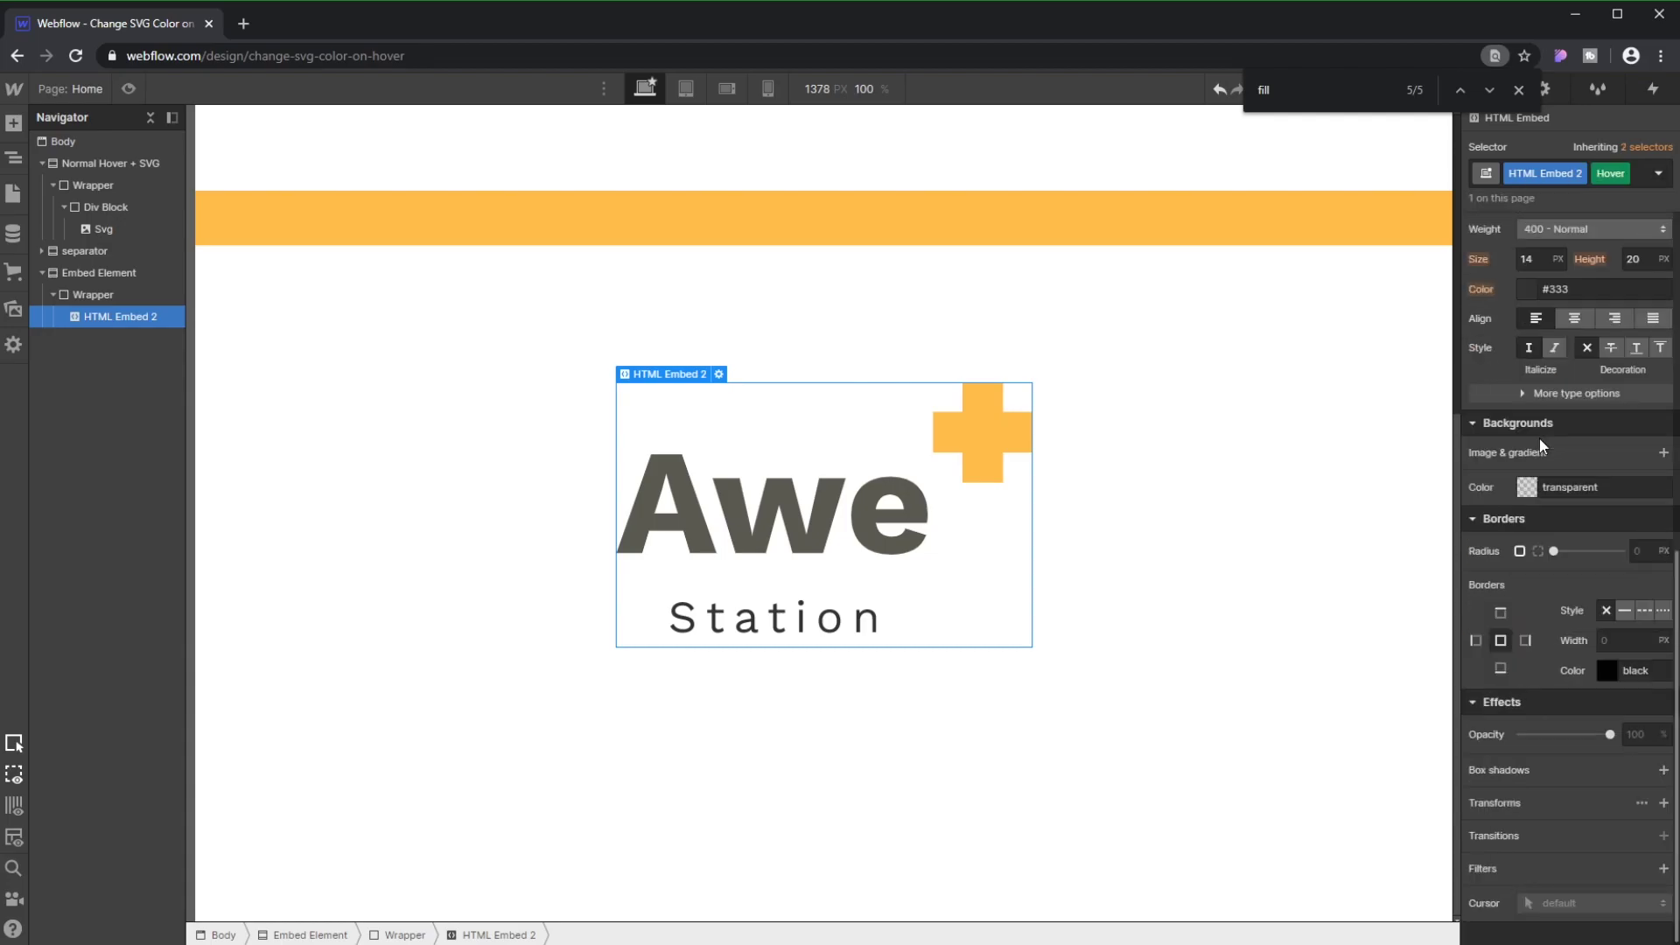
pyautogui.scroll(3, 1540, 438)
pyautogui.click(1526, 561)
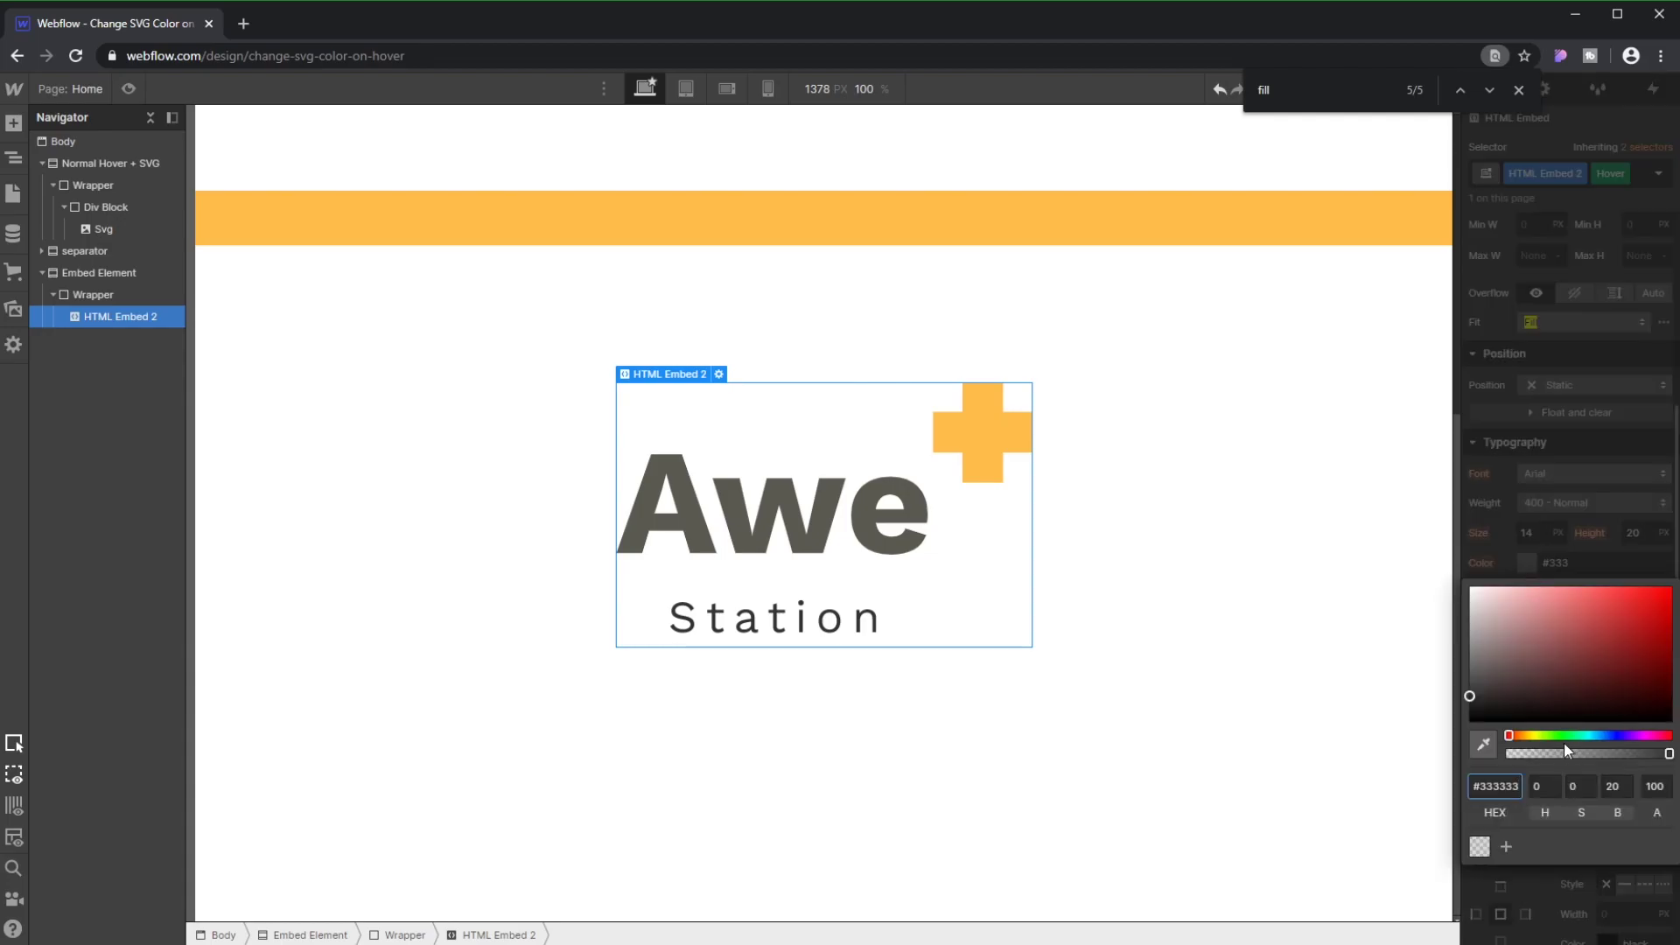
pyautogui.moveTo(1563, 737); pyautogui.dragTo(1580, 735)
pyautogui.moveTo(1601, 648); pyautogui.dragTo(1656, 571)
pyautogui.click(1521, 469)
# - Return to the None state and preview the page to check the hover effect
pyautogui.click(1658, 174)
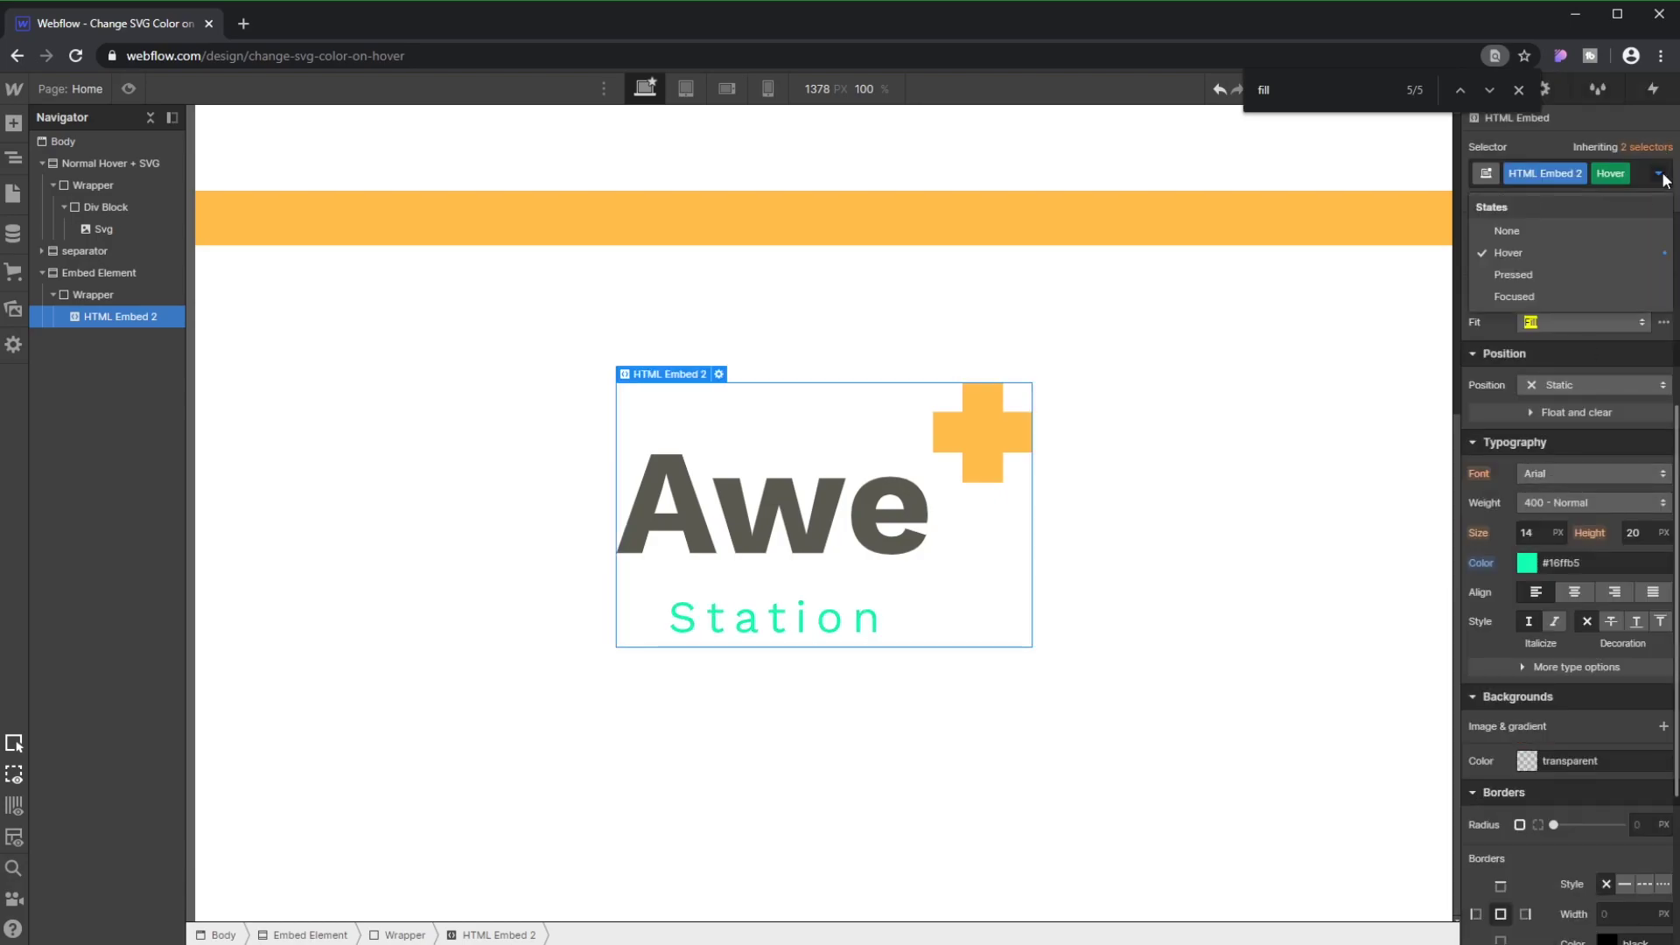
pyautogui.click(1547, 229)
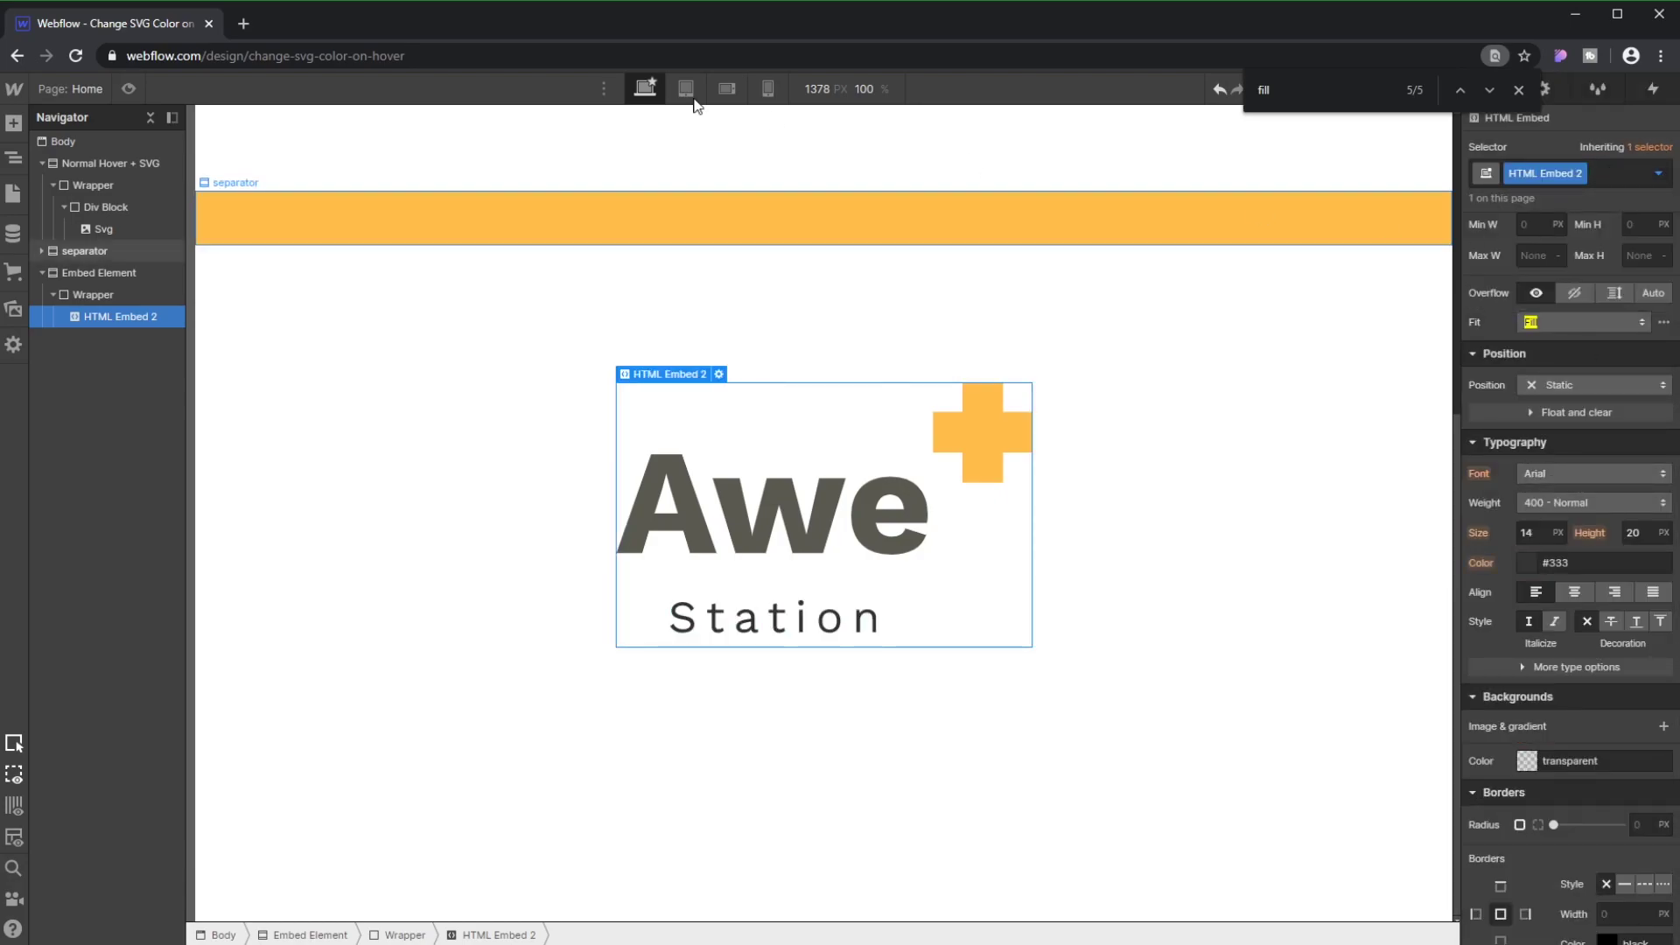
pyautogui.click(131, 88)
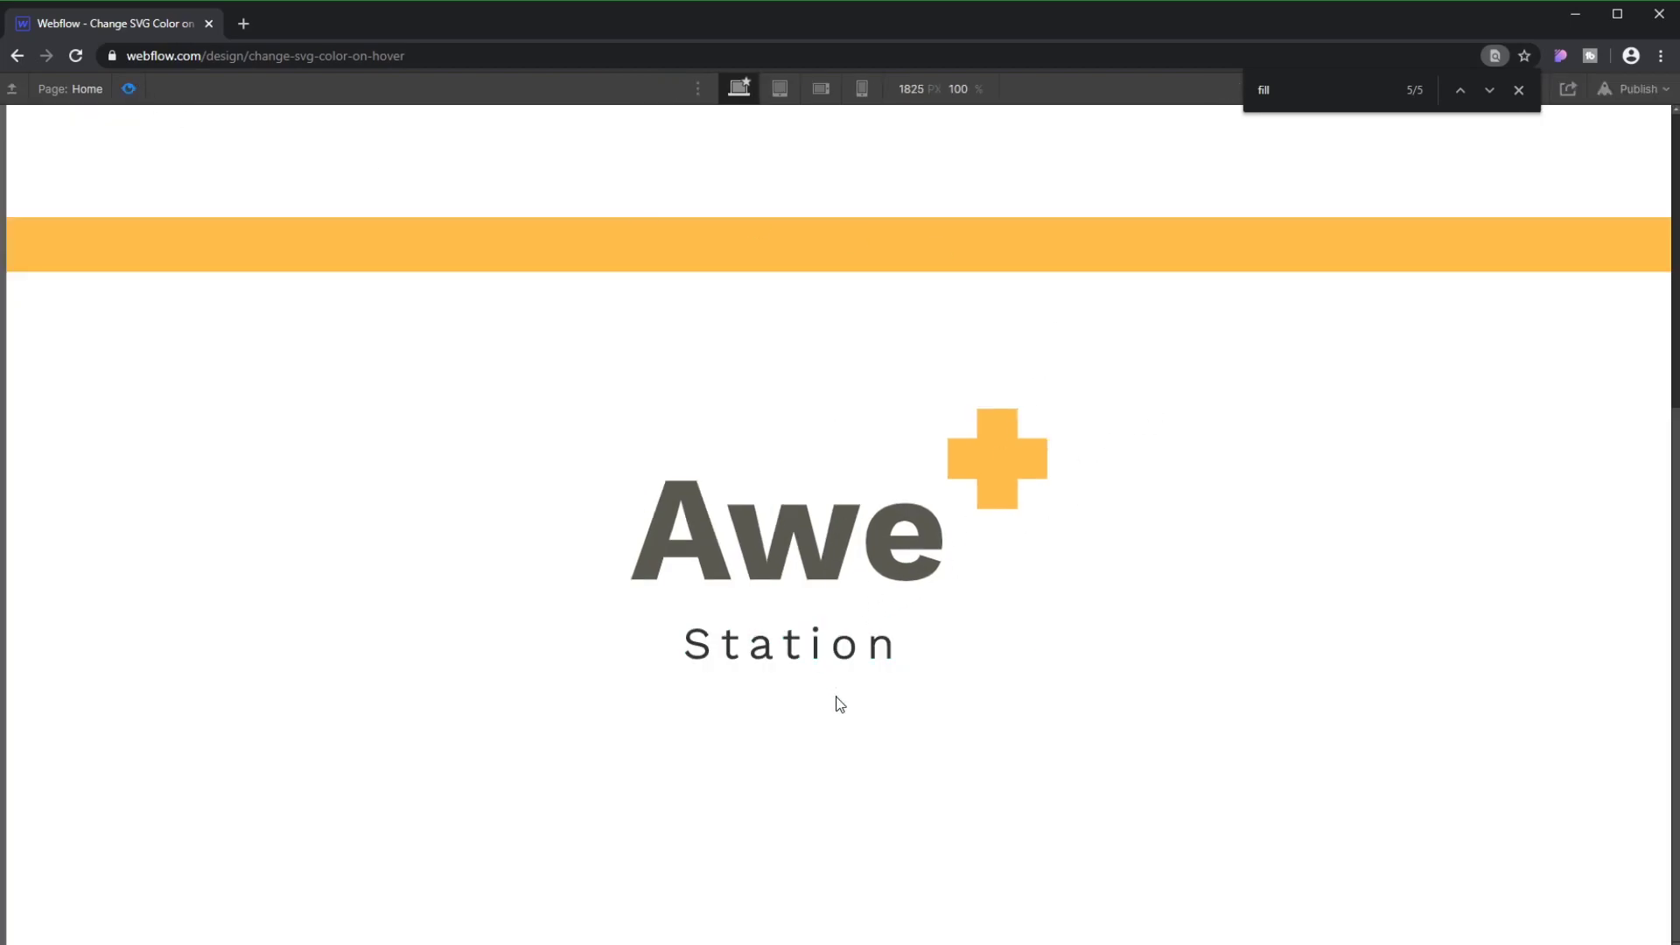
pyautogui.click(130, 87)
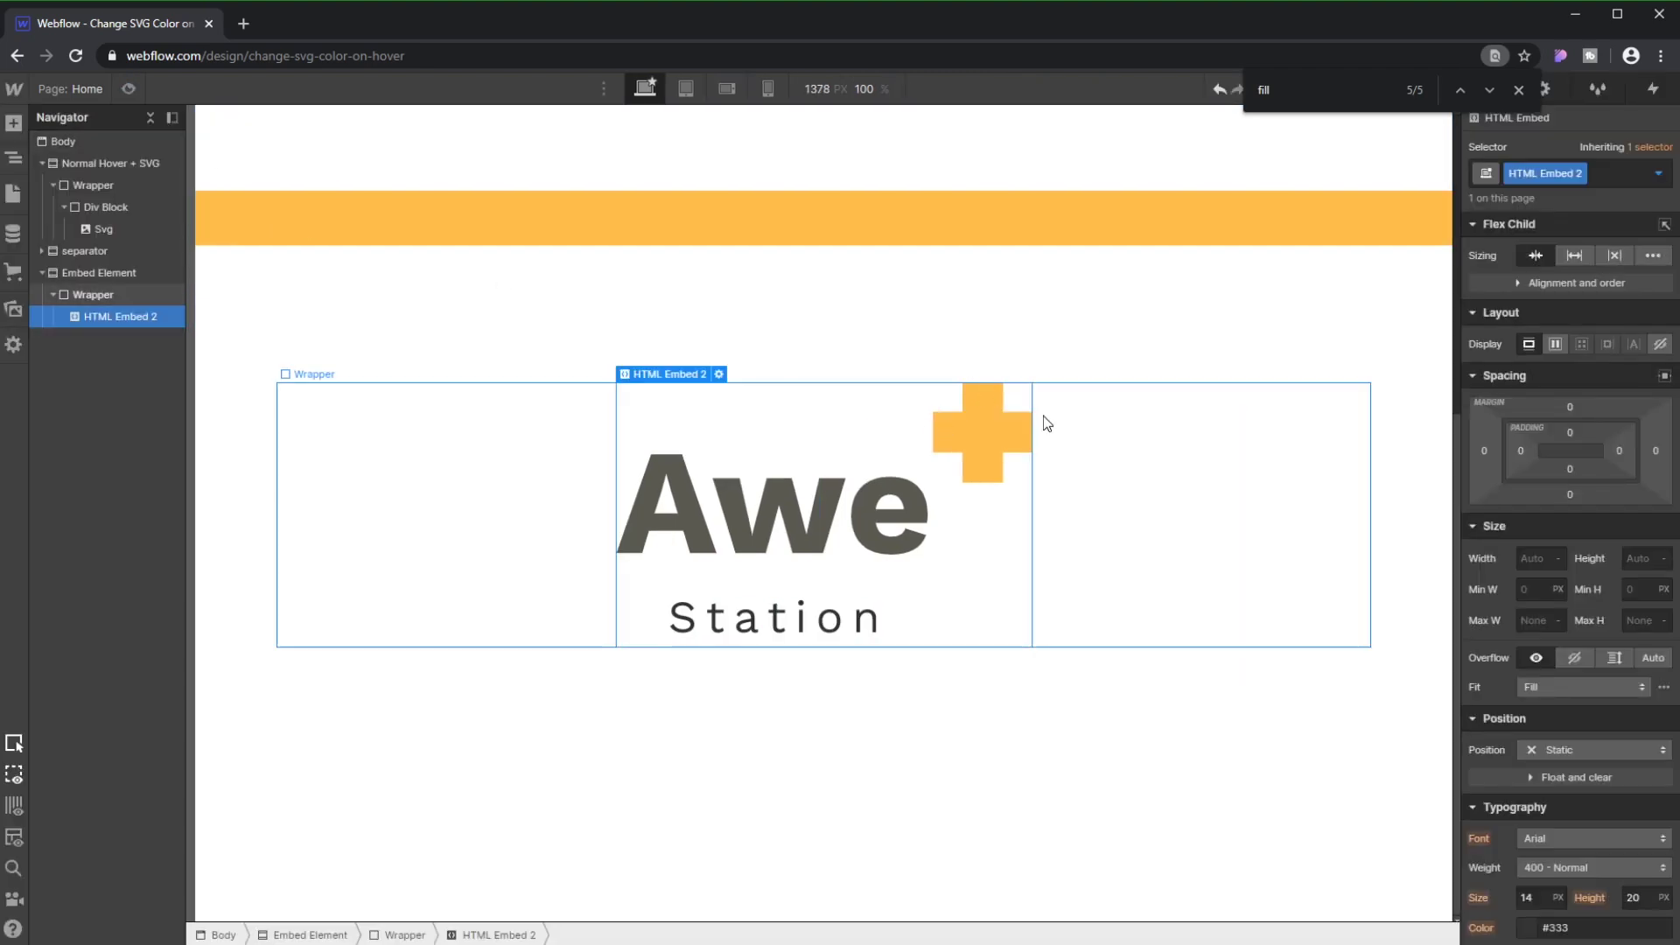
# - Replace the Awe path's fill #5A5950 on line 3 with currentColor
pyautogui.doubleClick(812, 488)
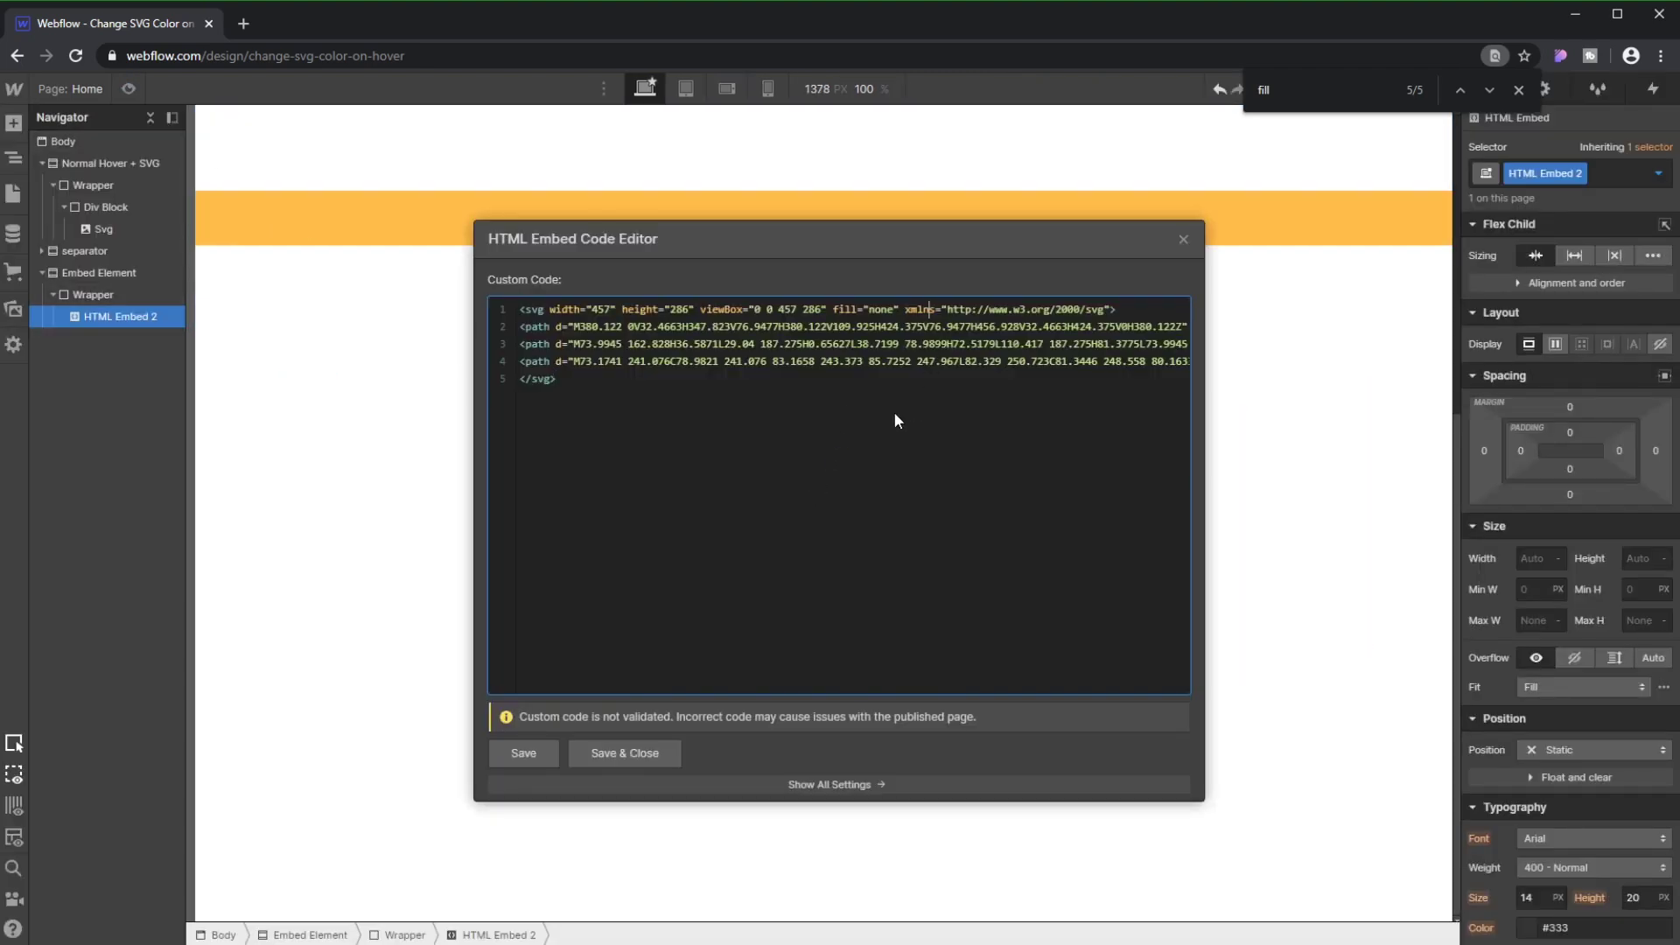
pyautogui.hotkey('ctrl', 'f')
pyautogui.click(1461, 90)
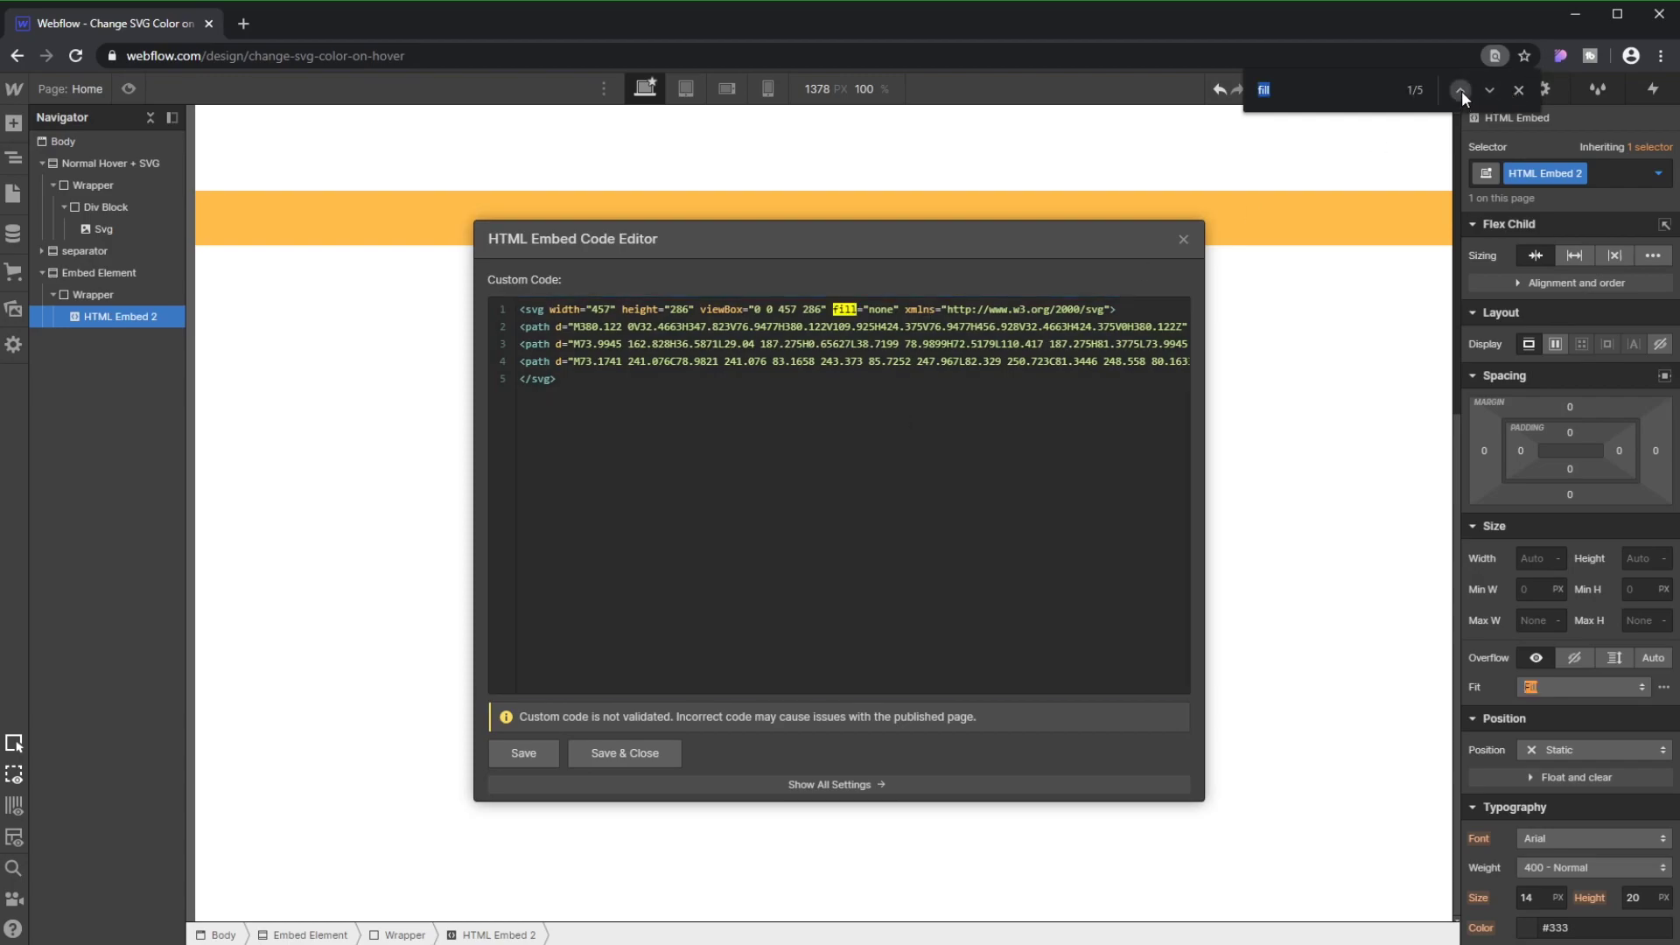
pyautogui.click(1460, 90)
pyautogui.click(1460, 91)
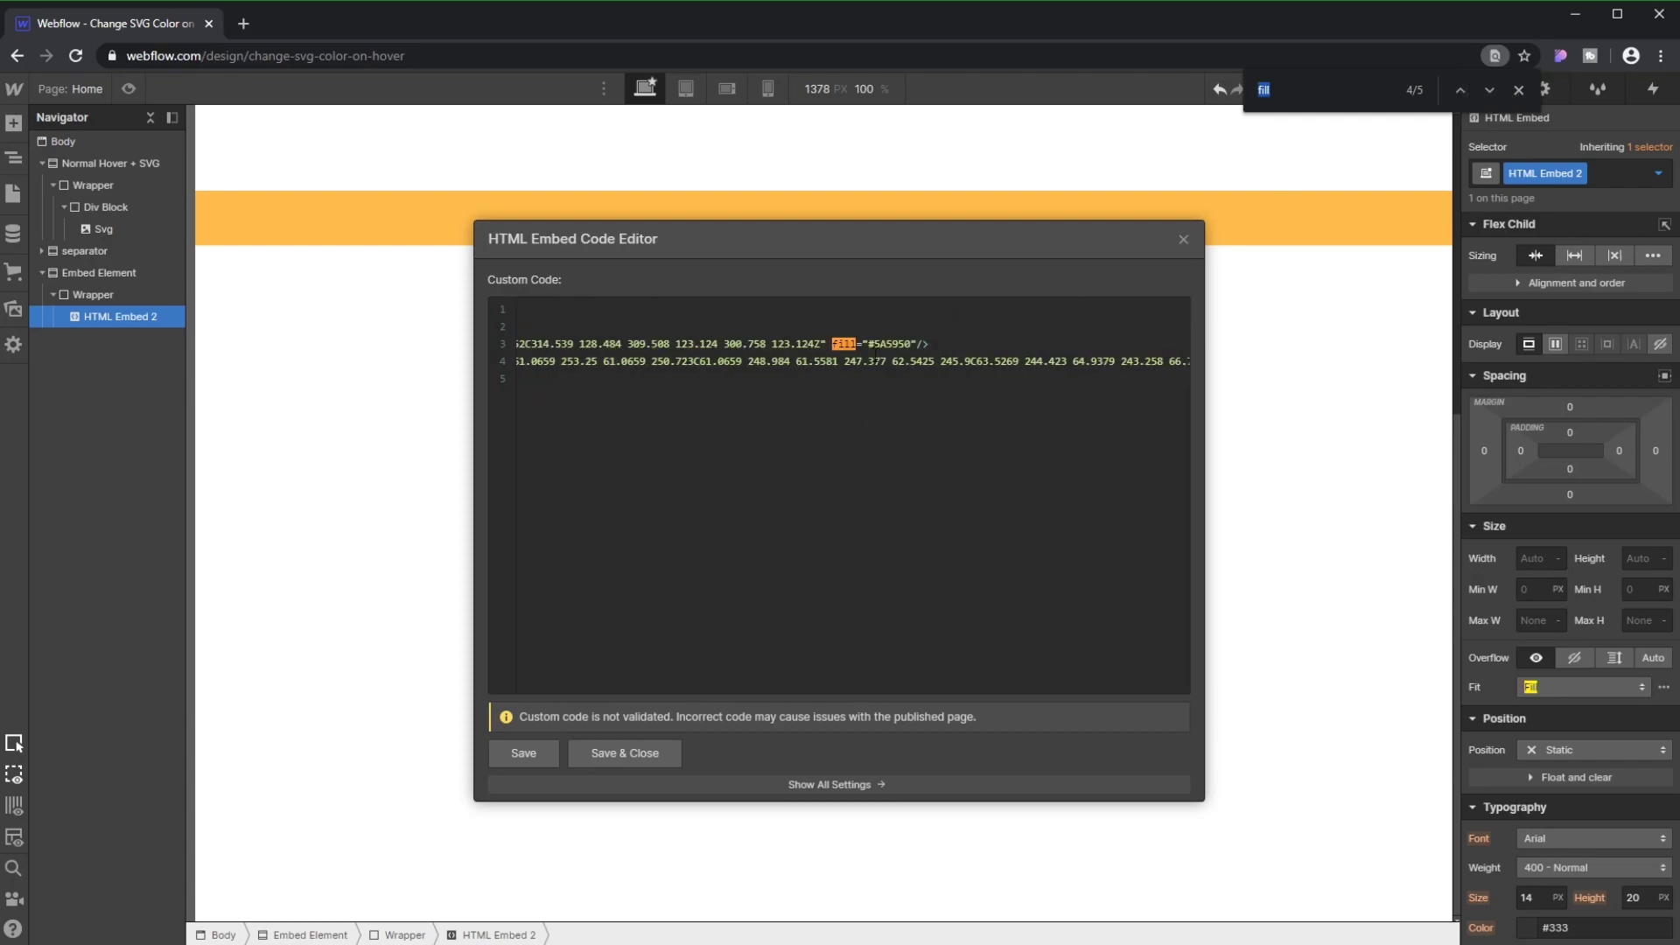
pyautogui.doubleClick(876, 344)
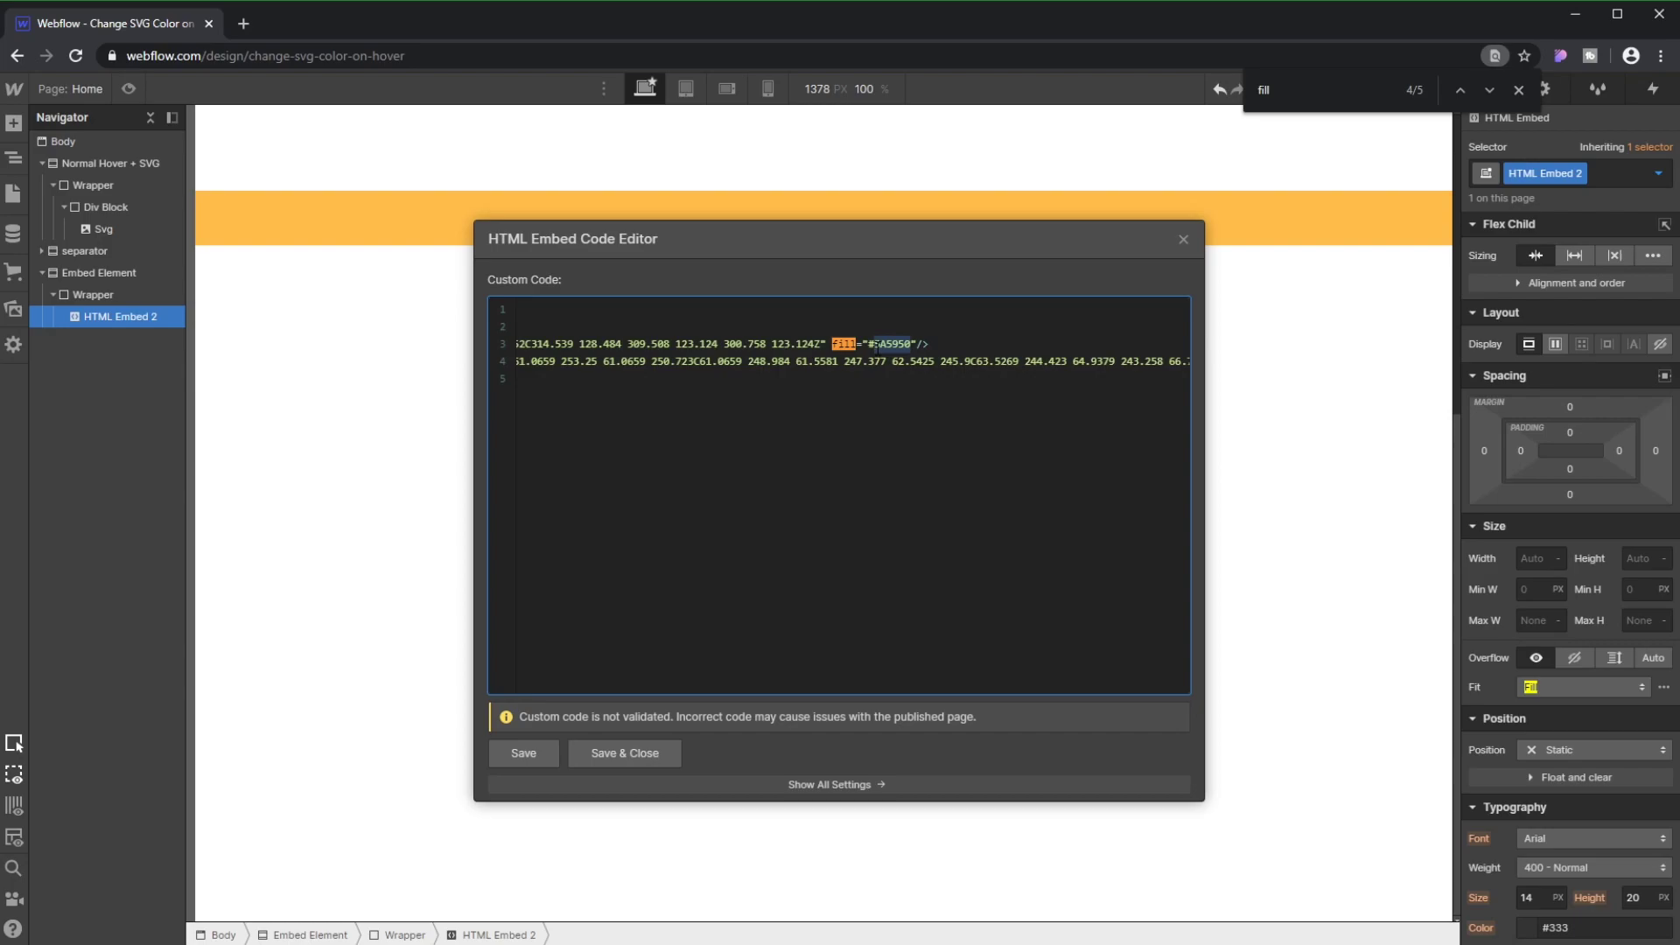
pyautogui.press('BackSpace')
pyautogui.press('BackSpace')
pyautogui.write('currentColor')
pyautogui.click(640, 752)
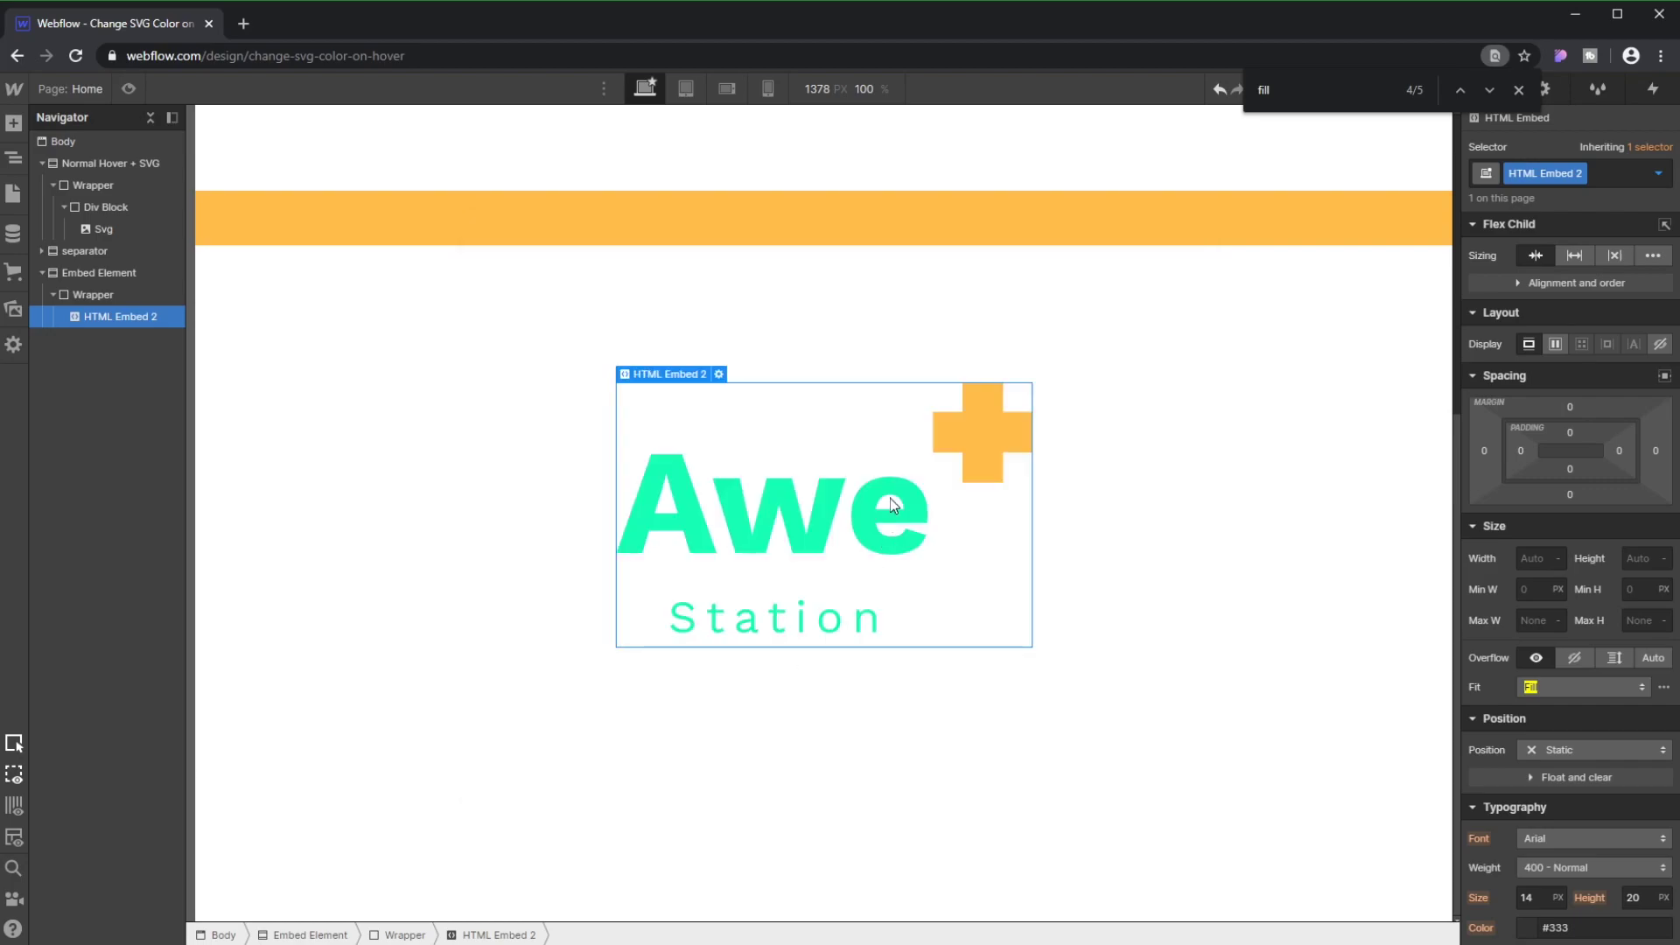